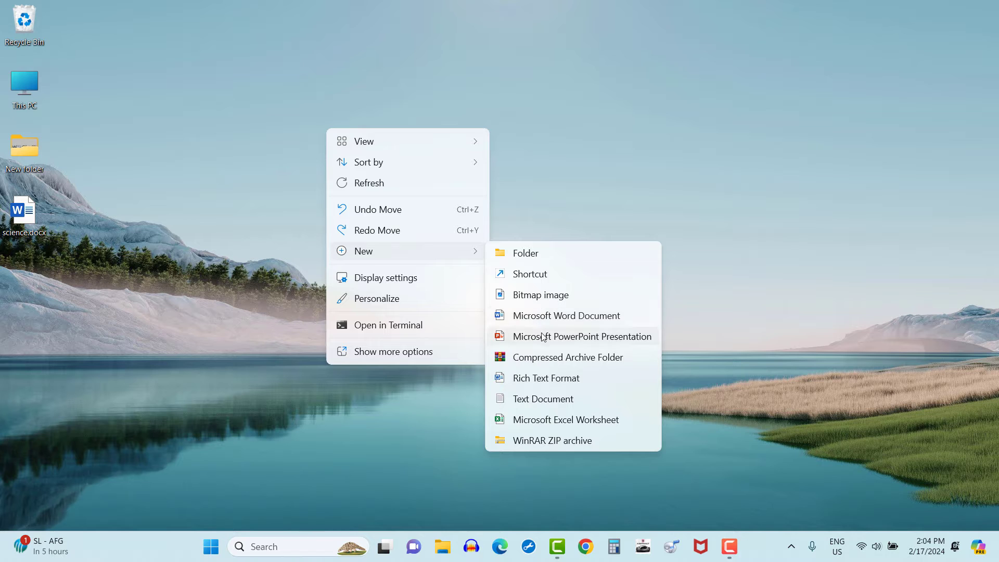
# - Create a new PPT presentation on the desktop, open it and select the slide's placeholders
pyautogui.click(542, 336)
pyautogui.write('PPT.pptx')
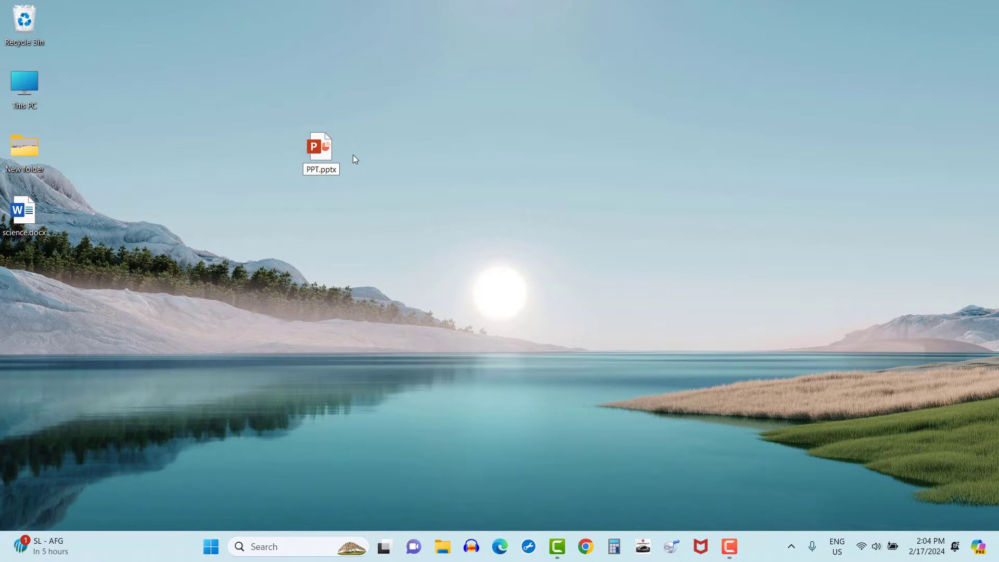
pyautogui.doubleClick(319, 151)
pyautogui.moveTo(273, 136); pyautogui.dragTo(870, 470)
# - Delete the placeholders and draw a rectangle covering the whole slide
pyautogui.press('Delete')
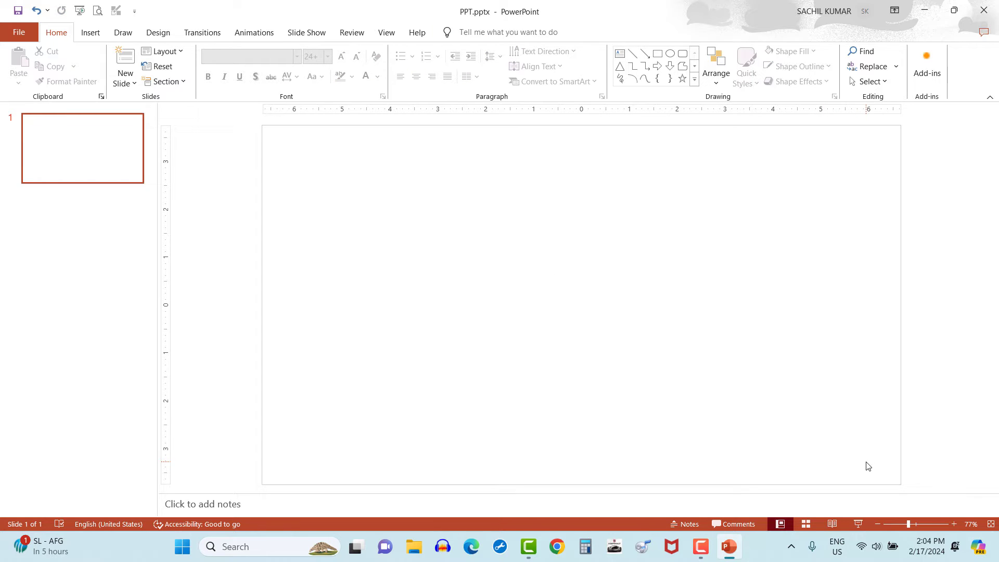
pyautogui.click(90, 32)
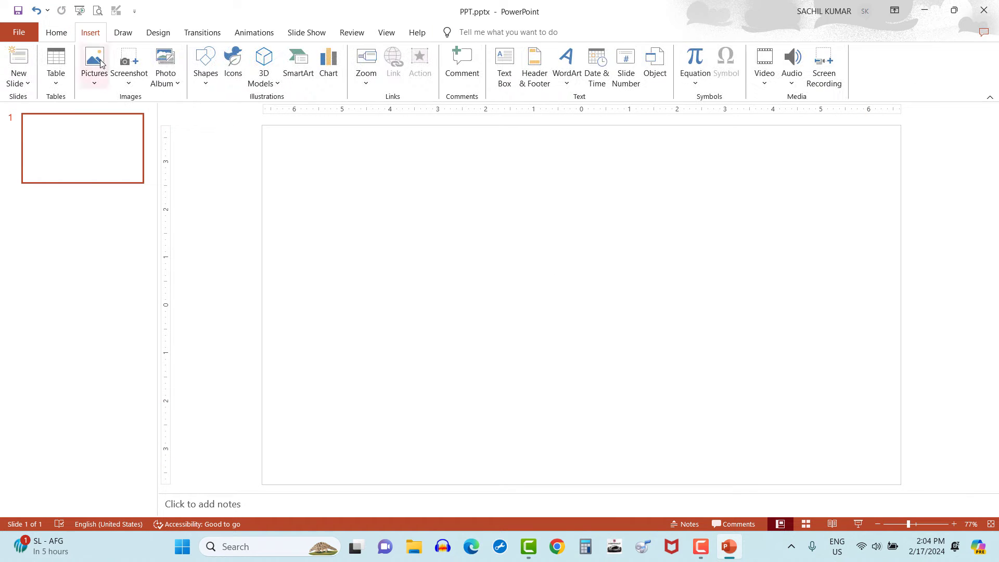
pyautogui.click(205, 74)
pyautogui.click(239, 121)
pyautogui.moveTo(262, 125); pyautogui.dragTo(900, 485)
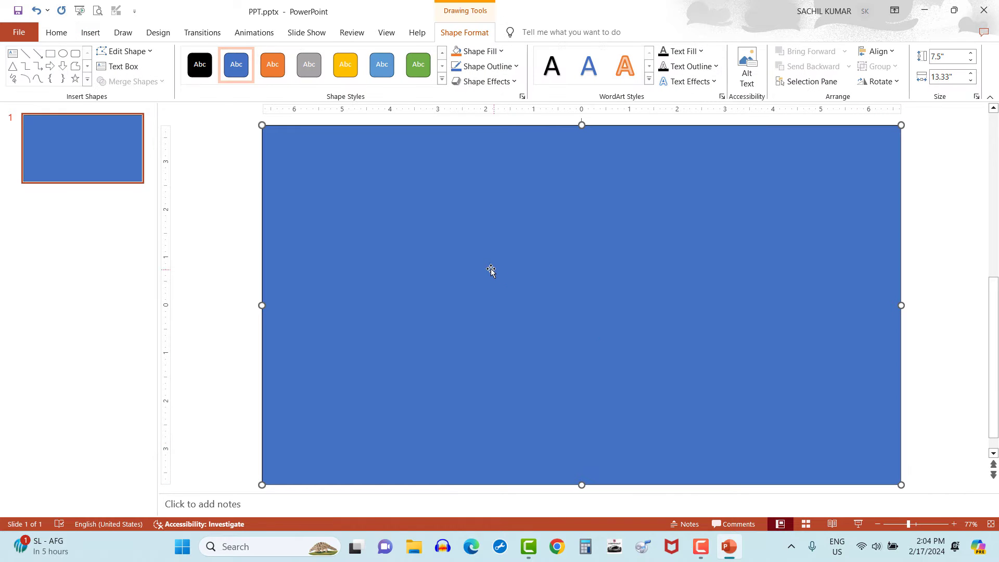
# - Fill the rectangle grey and remove its outline
pyautogui.click(502, 52)
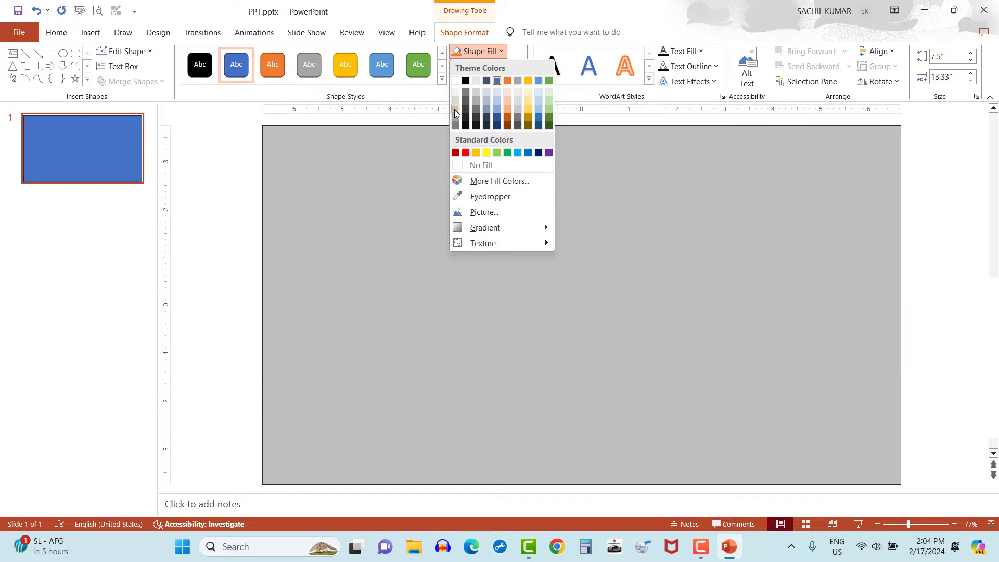
pyautogui.click(456, 114)
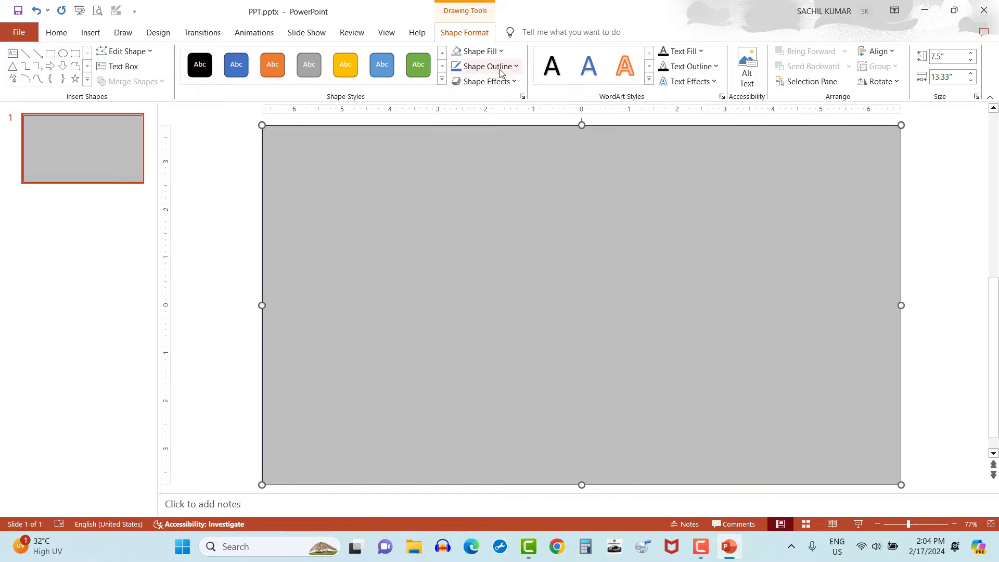
pyautogui.click(476, 67)
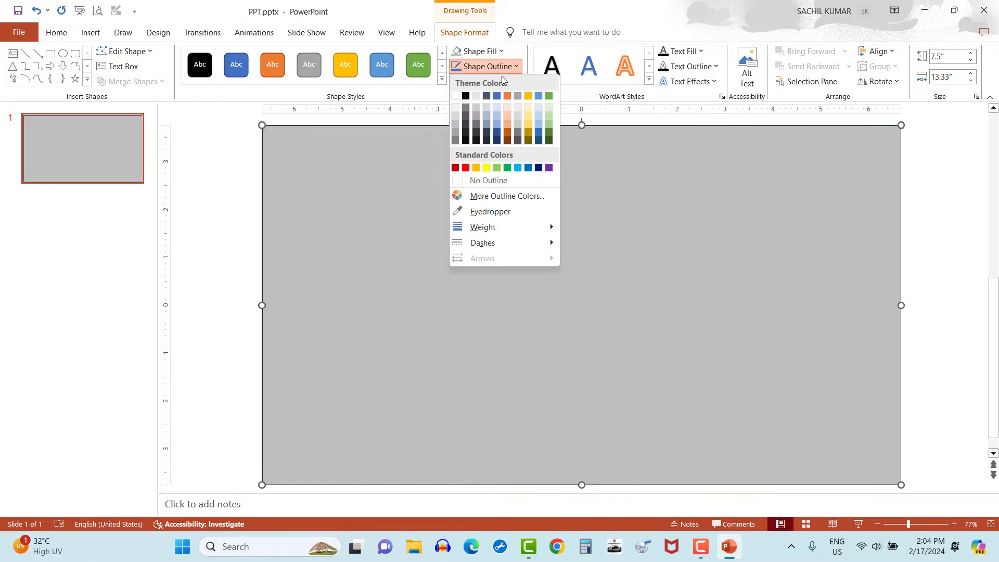
pyautogui.click(488, 182)
# - Add a text box on the slide for the POWERPOINT title
pyautogui.press('Escape')
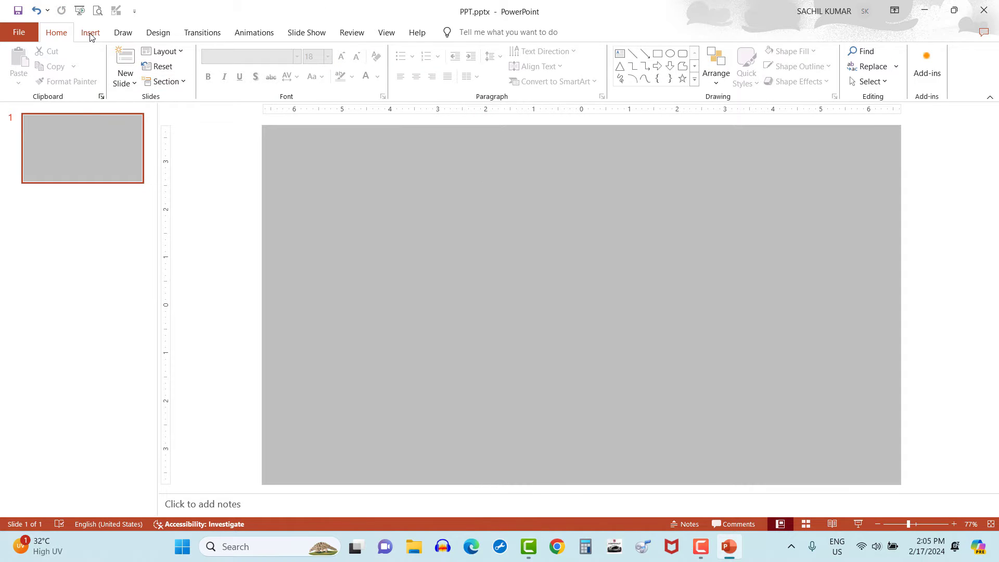
pyautogui.click(91, 35)
pyautogui.click(508, 72)
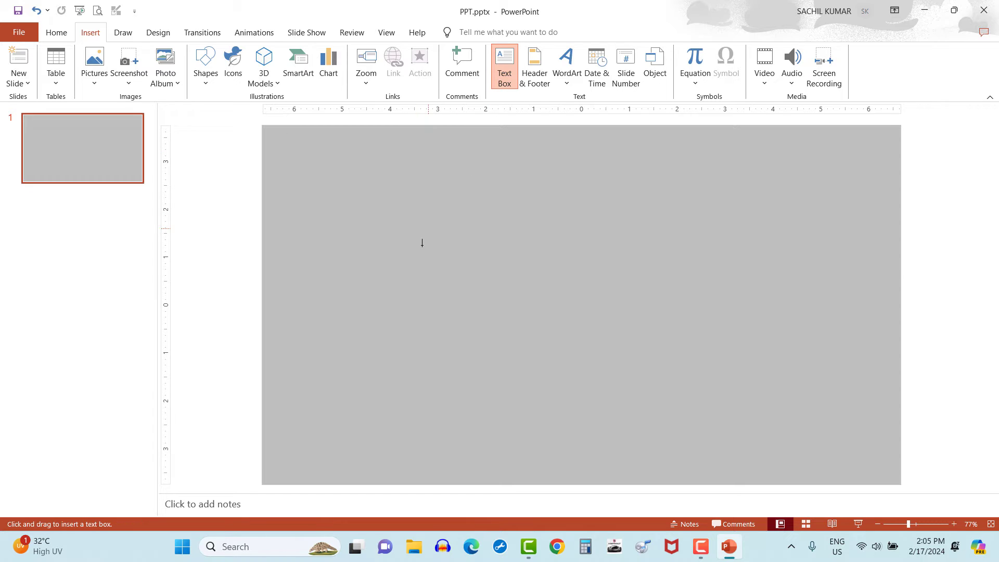
pyautogui.moveTo(601, 329); pyautogui.dragTo(629, 330)
pyautogui.write('P')
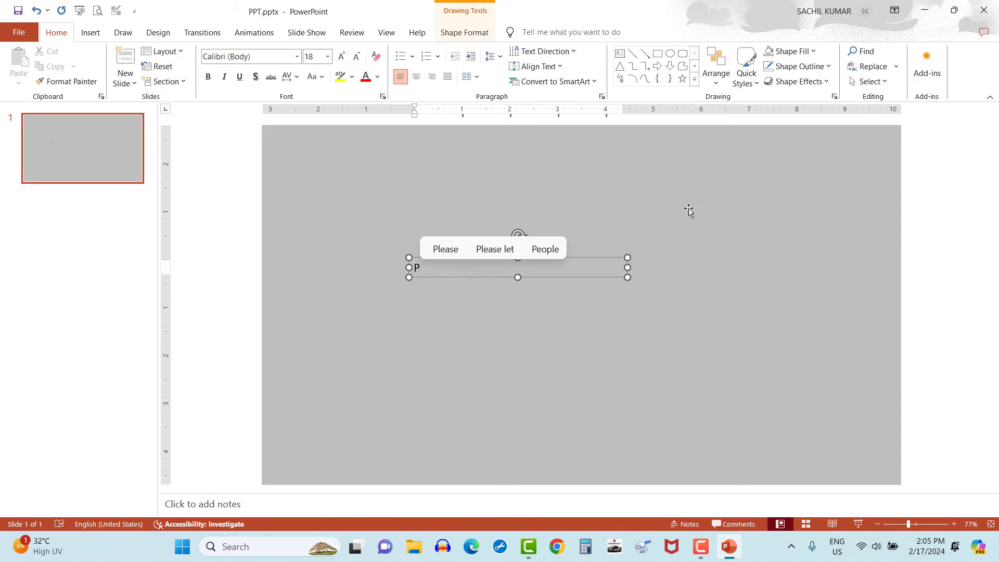
pyautogui.write('OWERPOI')
# - Set the title to Aharoni, size 96 and larger, widened to fit one line
pyautogui.click(617, 249)
pyautogui.click(297, 56)
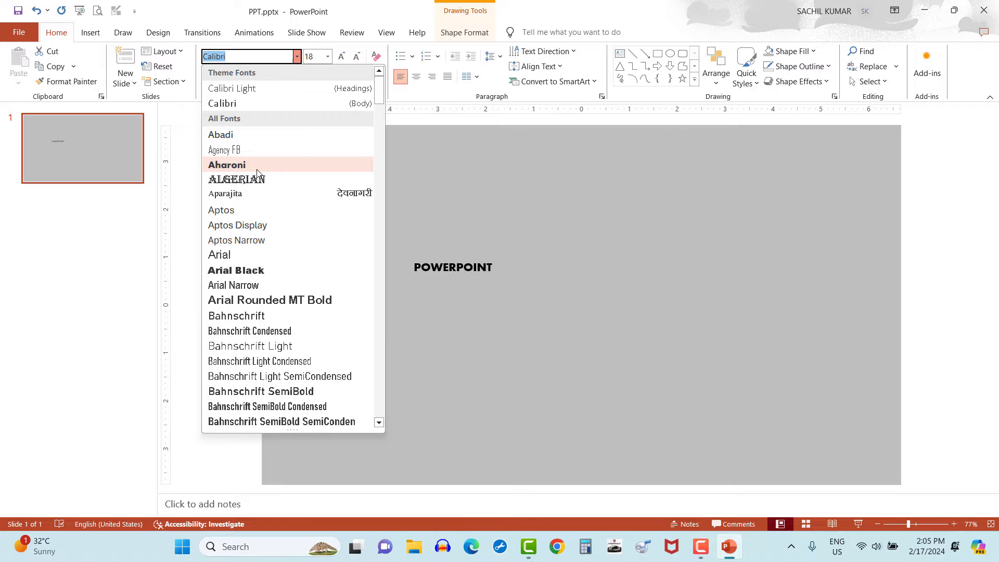
pyautogui.click(225, 163)
pyautogui.click(328, 56)
pyautogui.click(313, 359)
pyautogui.moveTo(629, 372); pyautogui.dragTo(860, 337)
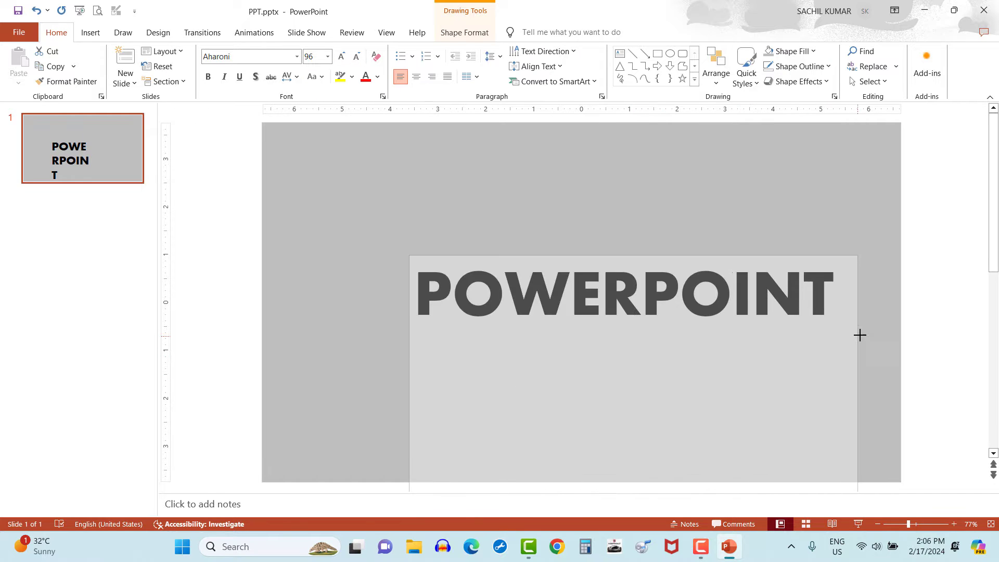
pyautogui.hotkey('ctrl', 'shift', '.')
pyautogui.hotkey('ctrl', 'shift', '.')
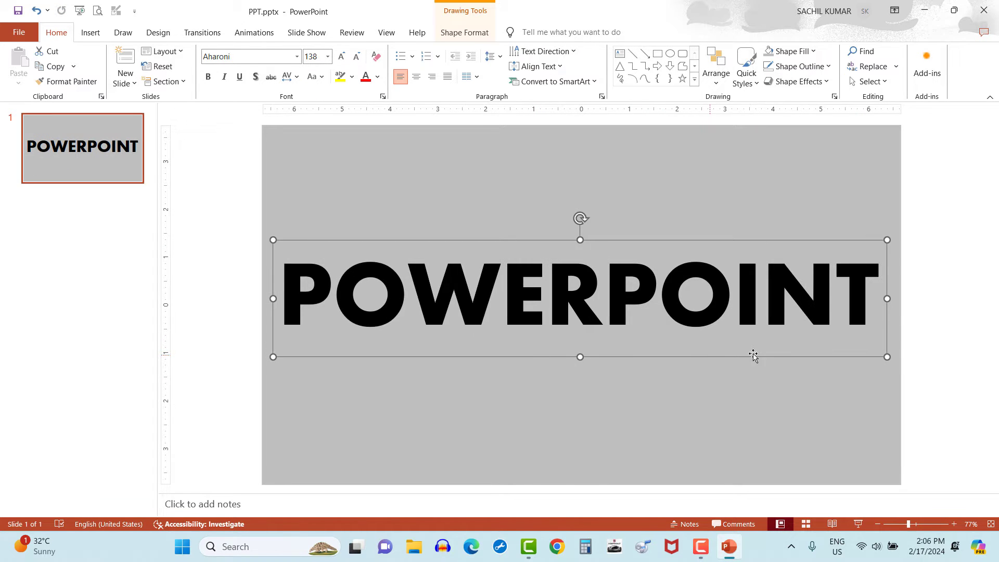
# - Align the title to the middle of the slide together with the background rectangle
pyautogui.hotkey('ctrl', 'a')
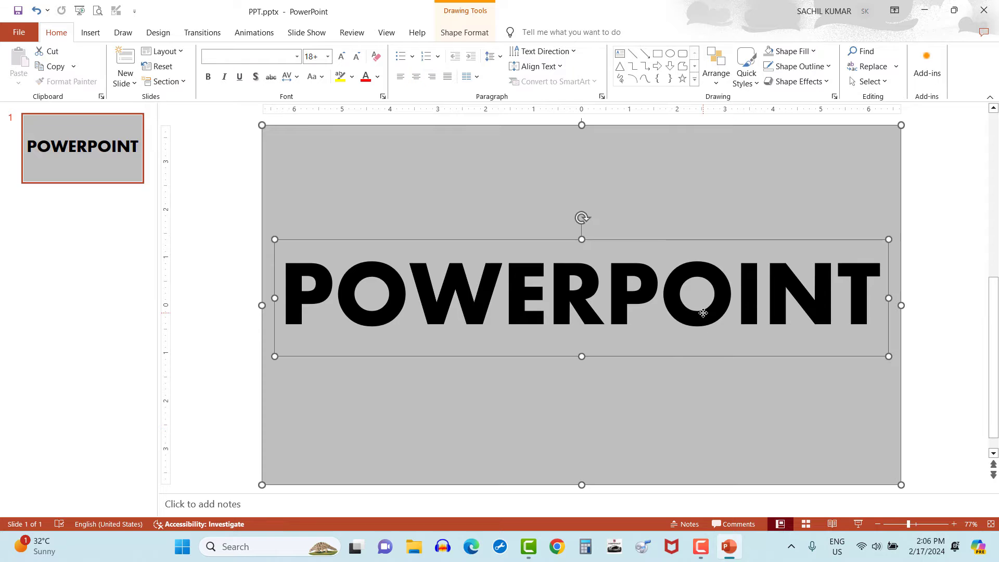
pyautogui.click(464, 33)
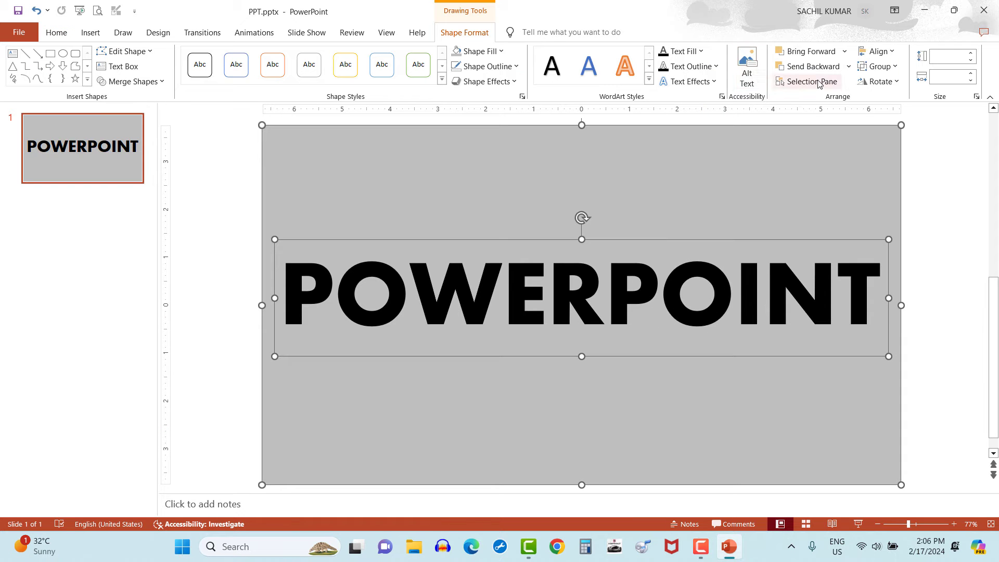
pyautogui.click(892, 56)
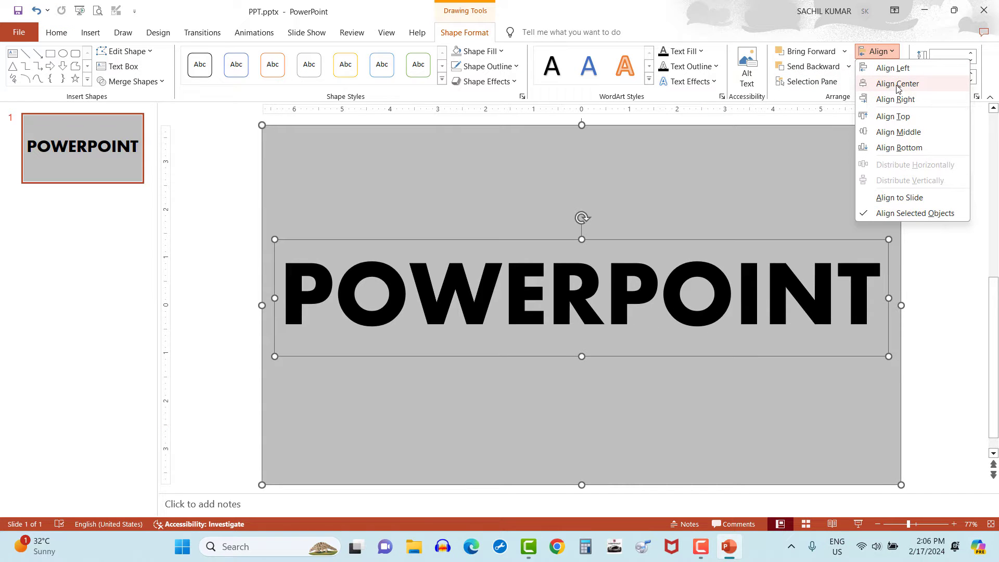
pyautogui.click(888, 135)
pyautogui.click(252, 283)
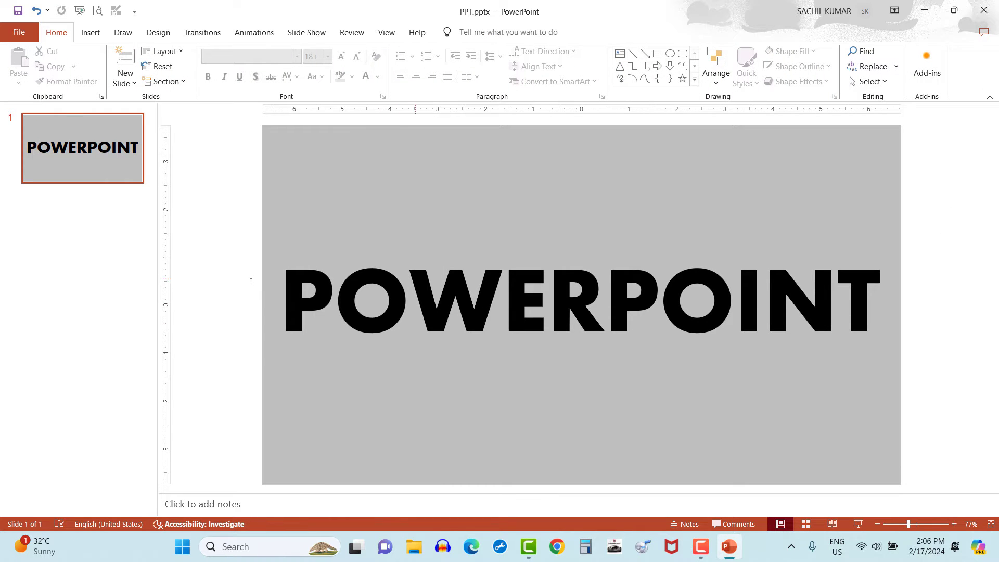
# - Add a HAPPY LEARNING text box below the title in Aharoni
pyautogui.click(90, 33)
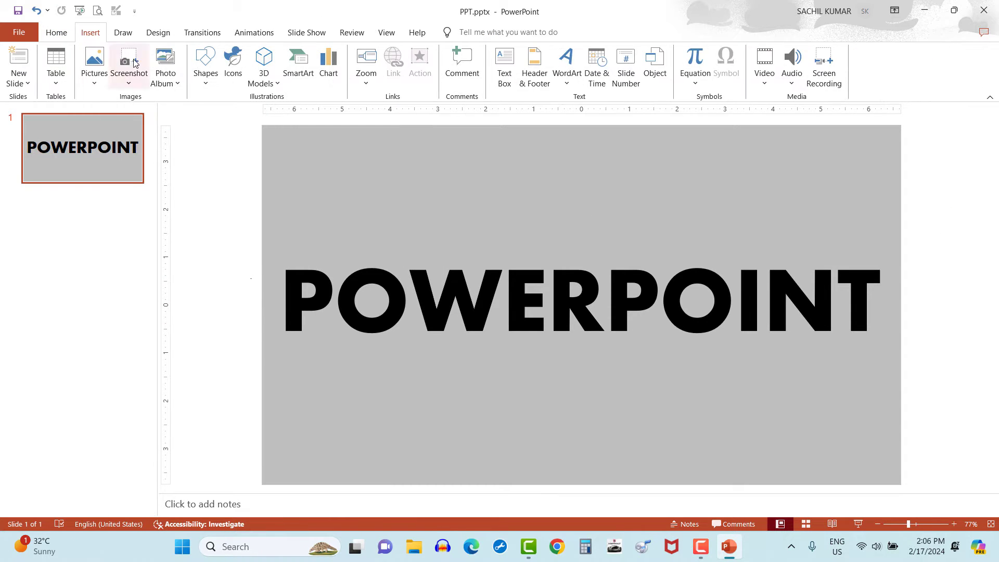
pyautogui.click(514, 84)
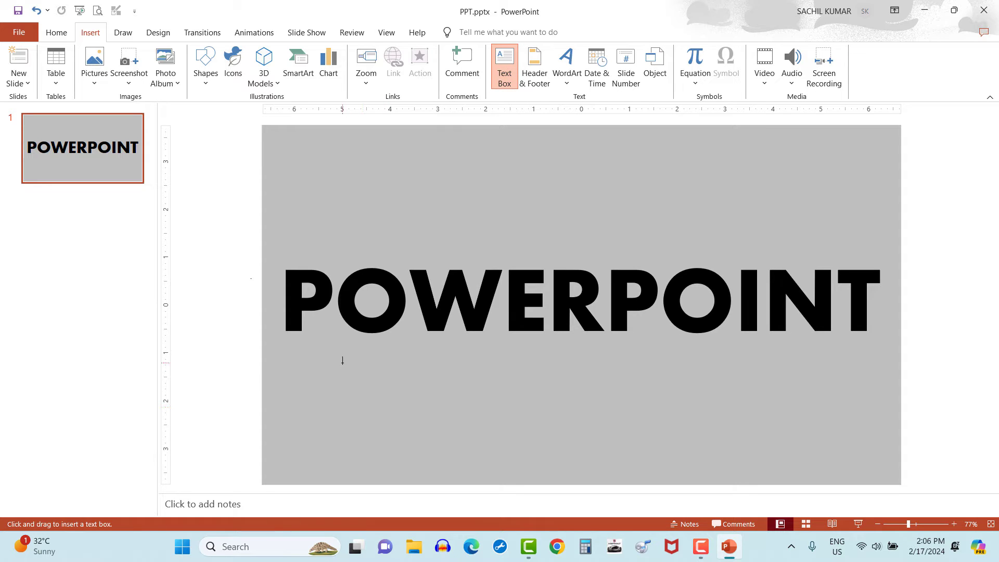
pyautogui.moveTo(494, 366); pyautogui.dragTo(668, 384)
pyautogui.write('HA')
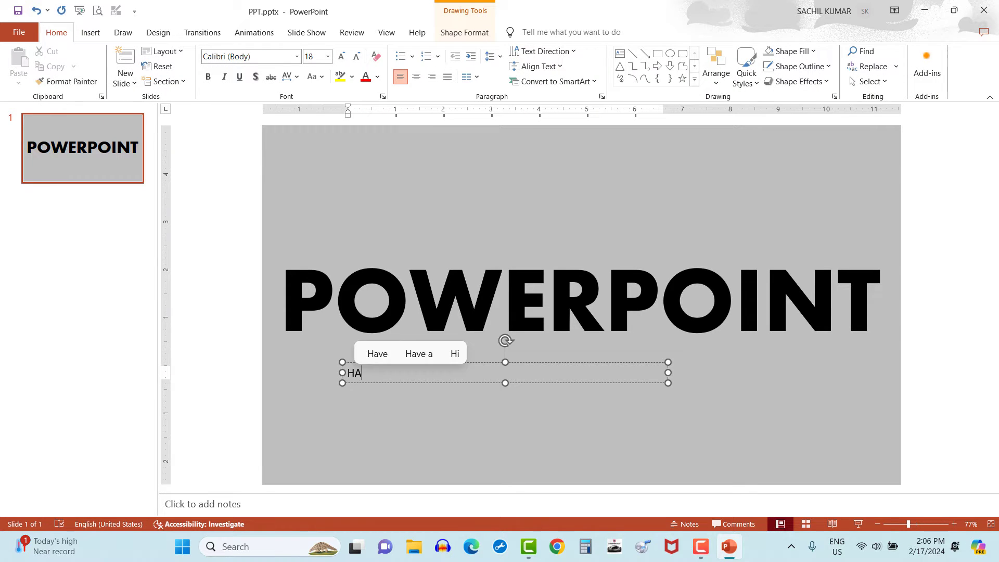
pyautogui.write('PPY LEARNING')
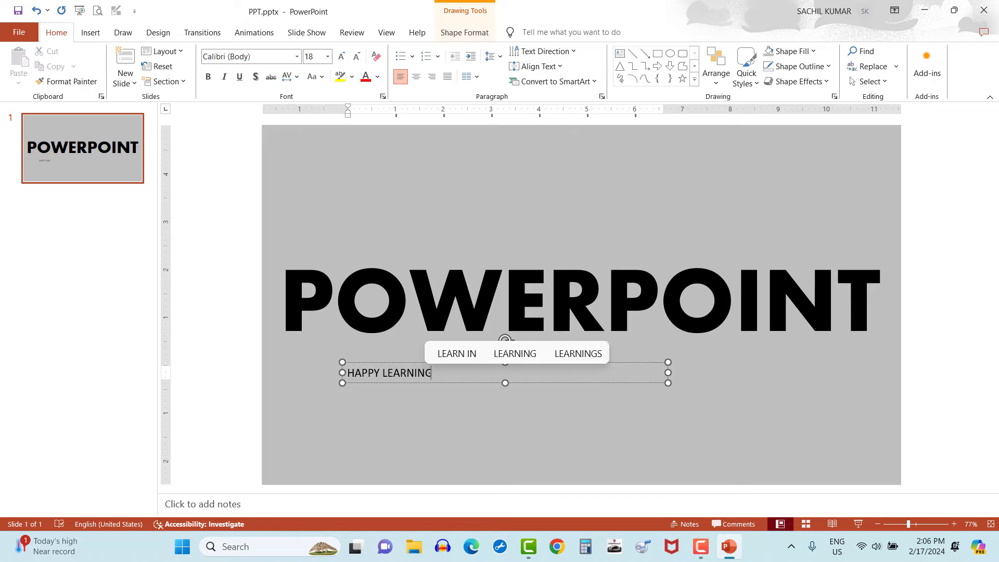
pyautogui.click(297, 56)
pyautogui.click(263, 133)
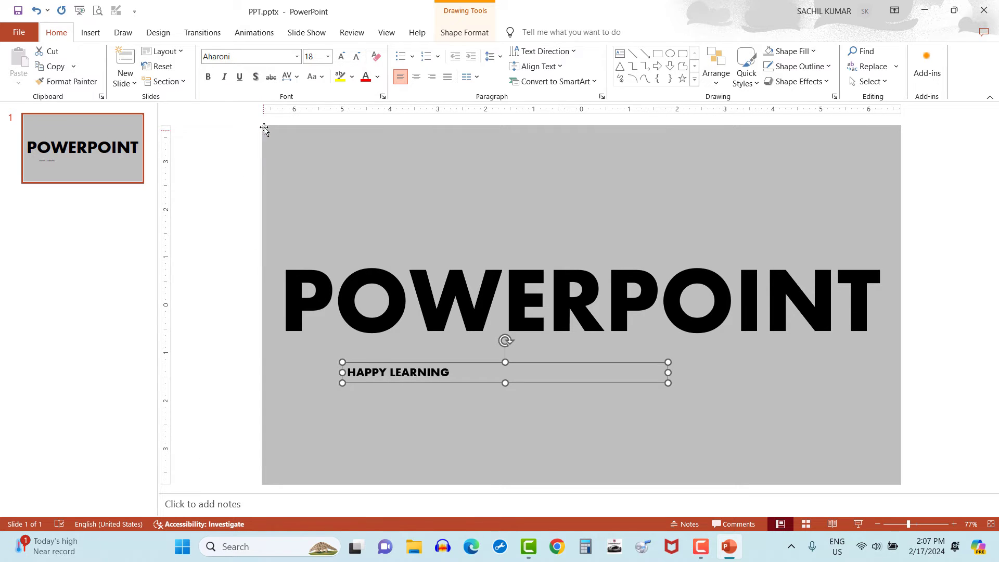
# - Set the subtitle's character spacing to Expanded via More Spacing
pyautogui.click(287, 78)
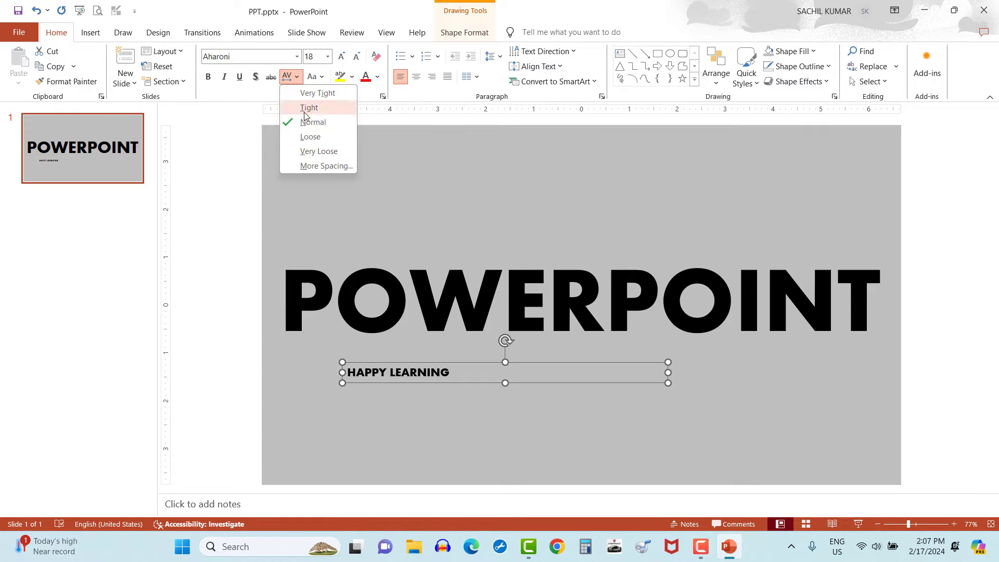
pyautogui.click(304, 164)
pyautogui.press('Down')
pyautogui.click(484, 192)
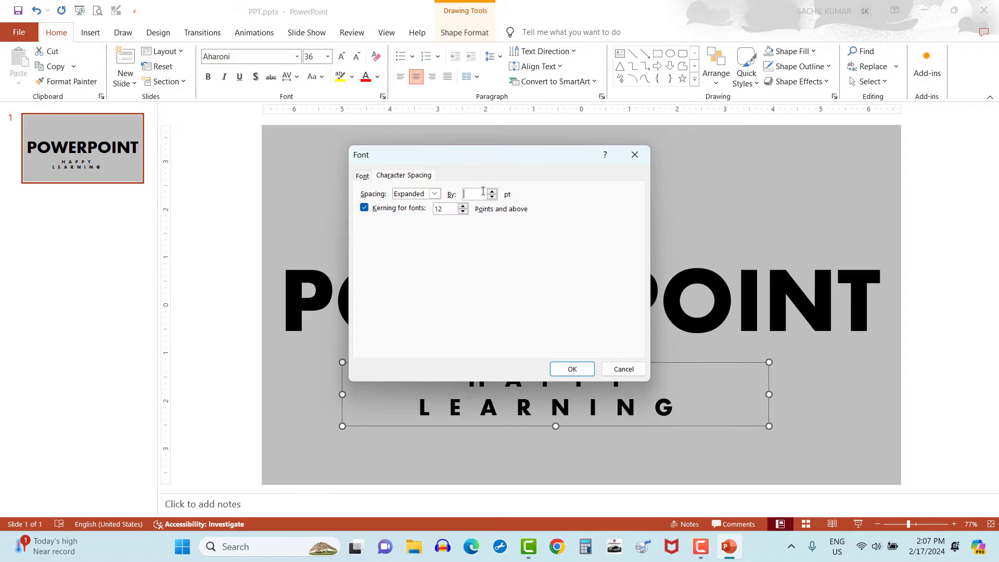
pyautogui.press('Return')
# - Widen the subtitle box to one line and move it up beneath the title
pyautogui.moveTo(769, 394); pyautogui.dragTo(874, 400)
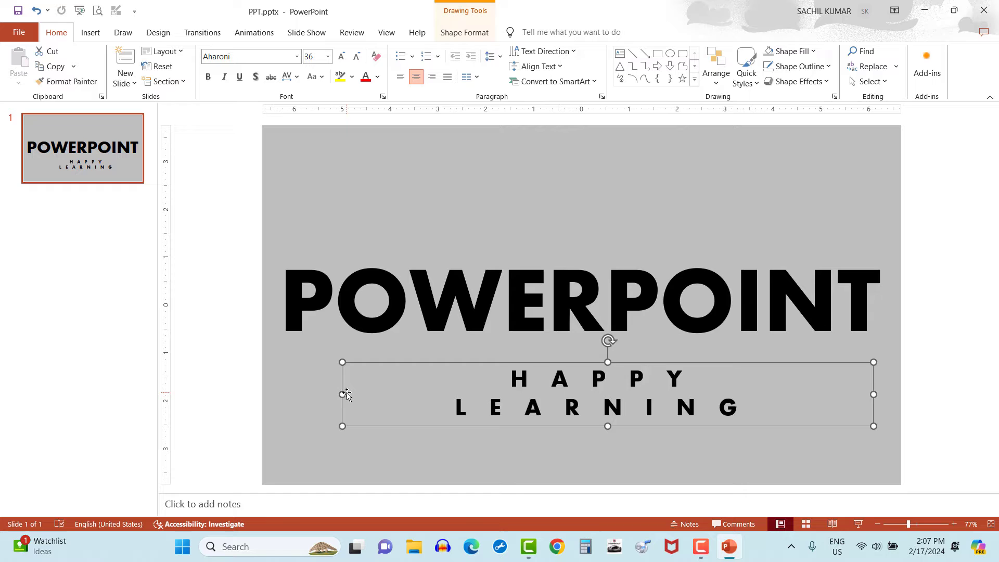
pyautogui.moveTo(345, 394); pyautogui.dragTo(287, 391)
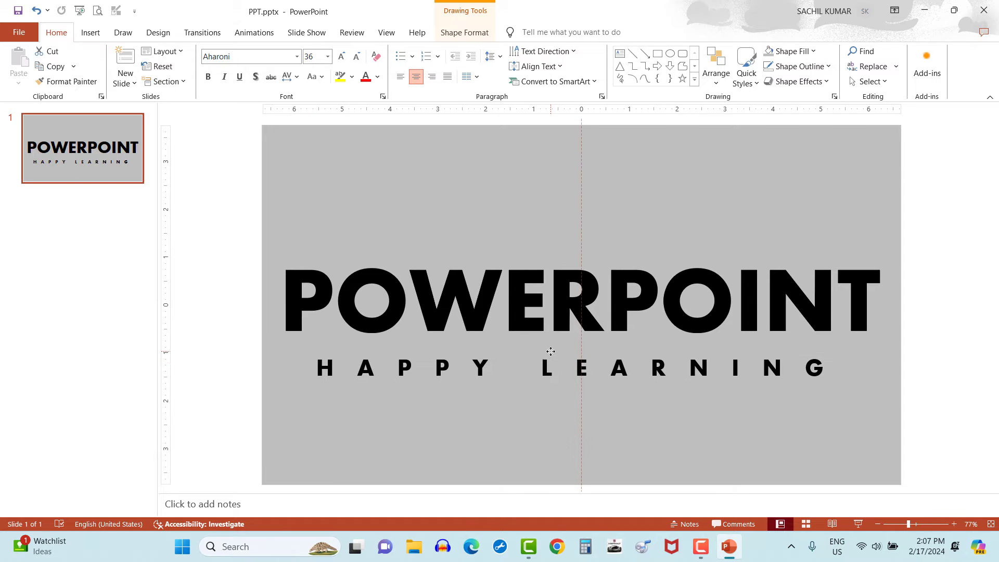
pyautogui.moveTo(548, 364); pyautogui.dragTo(552, 347)
# - Make both text lines white via Text Fill
pyautogui.keyDown('shift'); pyautogui.click(476, 310); pyautogui.keyUp('shift')
pyautogui.click(465, 32)
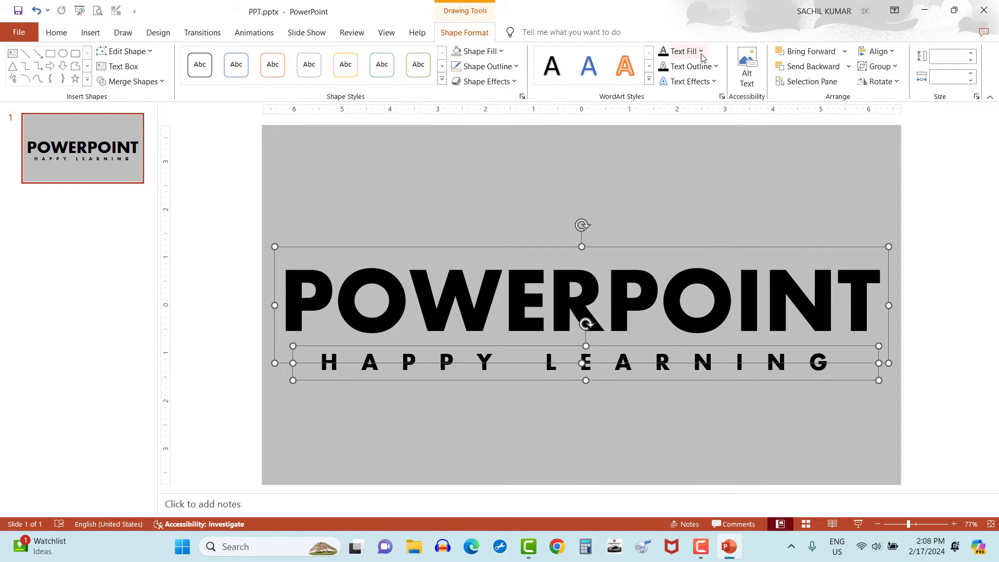
pyautogui.click(684, 51)
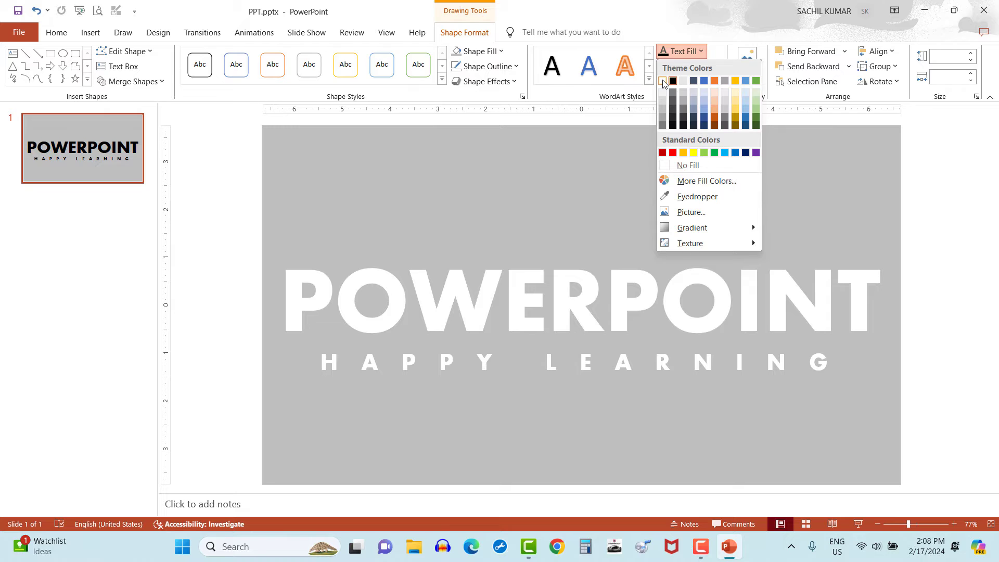
pyautogui.click(663, 81)
pyautogui.click(691, 67)
pyautogui.click(665, 97)
# - Select the grey background rectangle together with the title text
pyautogui.click(449, 201)
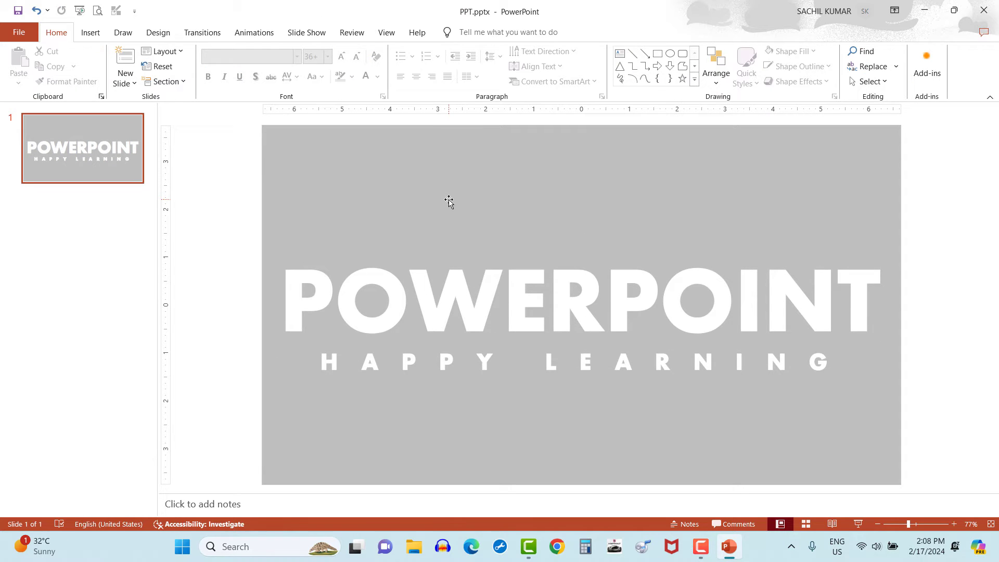
pyautogui.click(449, 202)
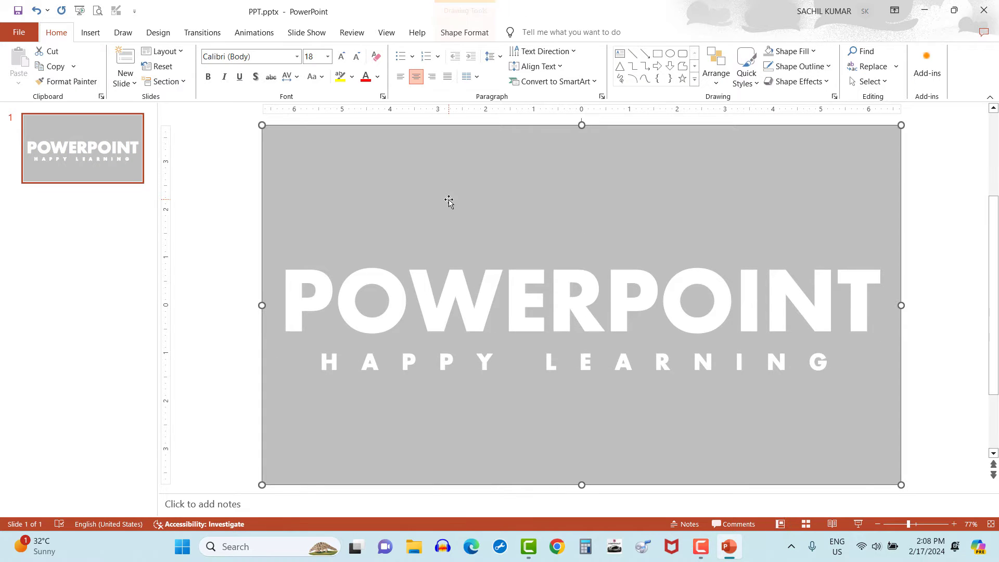
pyautogui.click(465, 283)
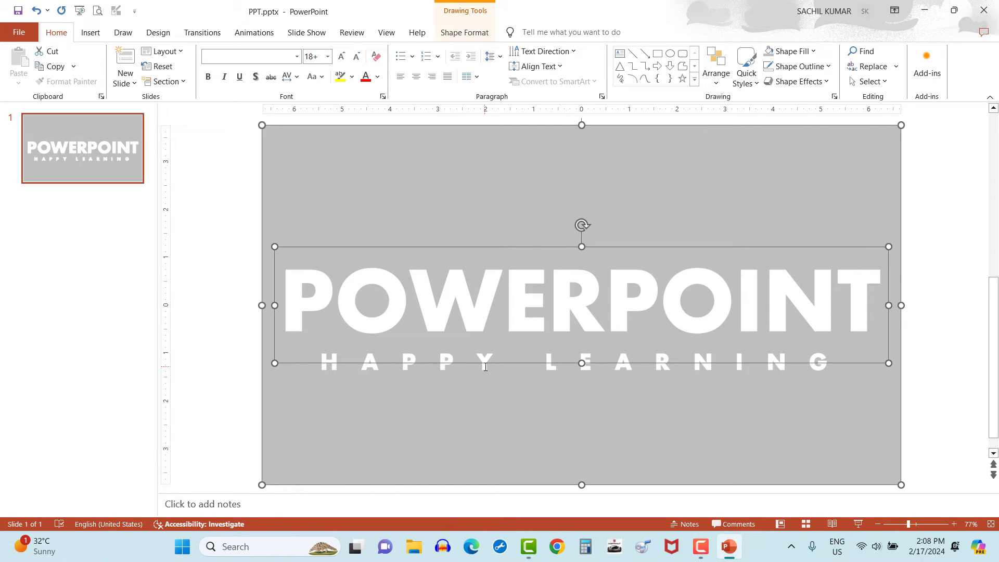
# - Subtract both text boxes from the grey background with Merge Shapes
pyautogui.click(484, 366)
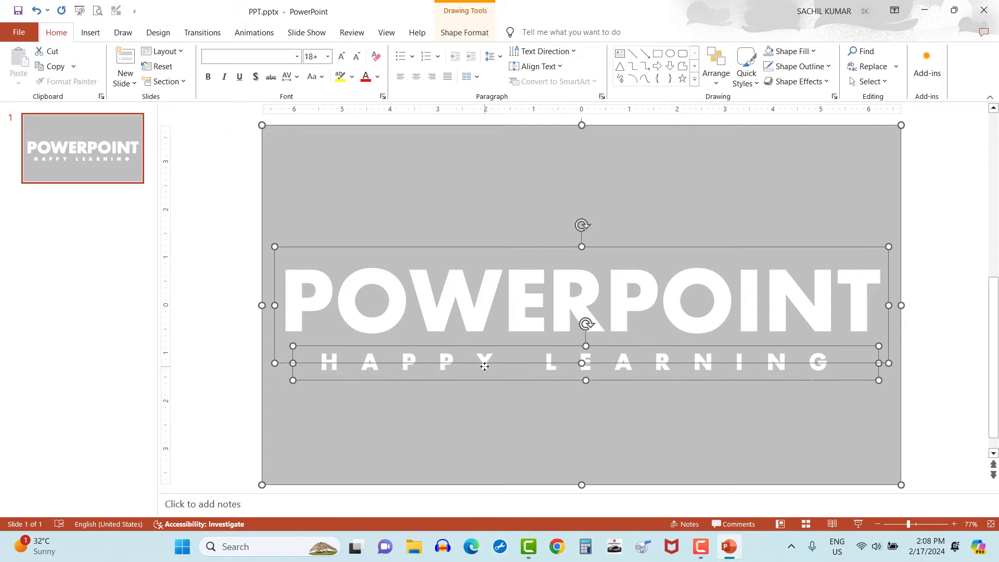
pyautogui.click(460, 33)
pyautogui.click(133, 82)
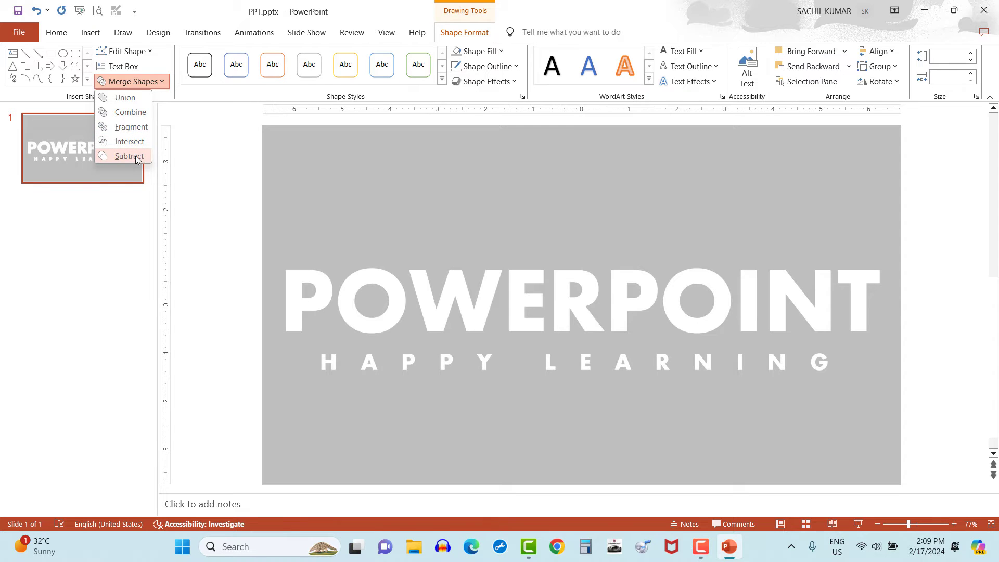
pyautogui.click(128, 157)
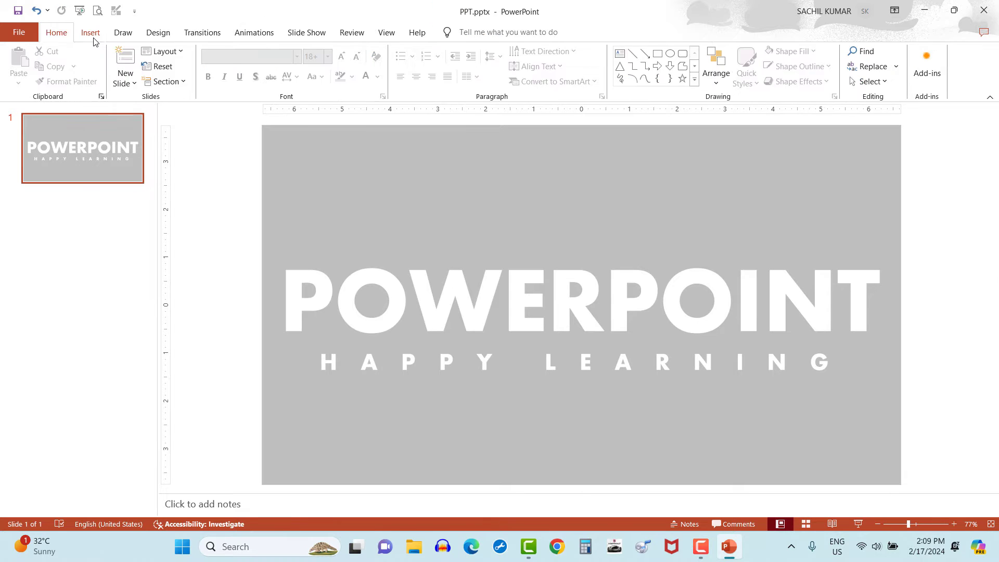
# - Insert a blue fireworks photo from Online Pictures
pyautogui.click(91, 32)
pyautogui.click(94, 67)
pyautogui.click(112, 133)
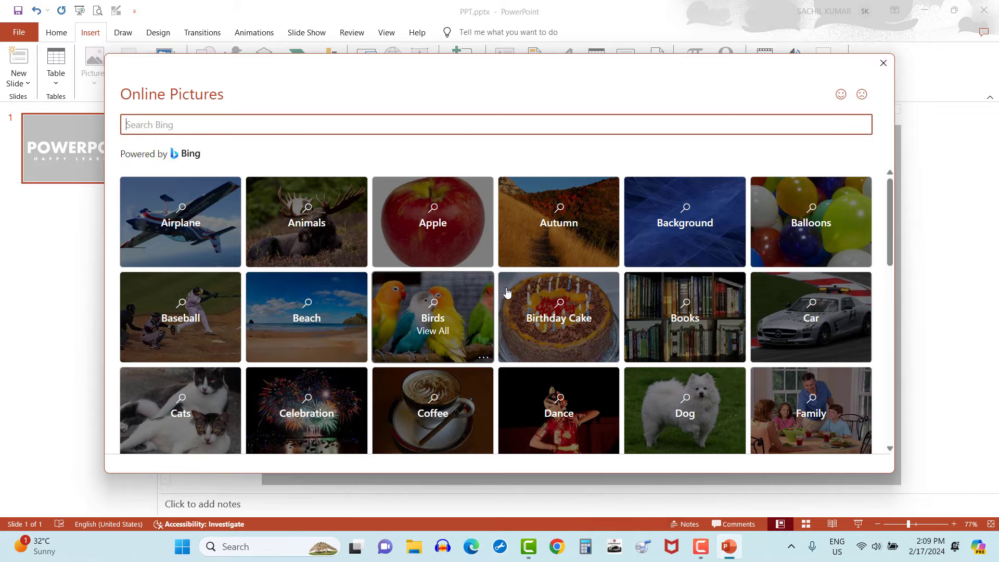
pyautogui.scroll(-2, 547, 332)
pyautogui.scroll(-2, 320, 362)
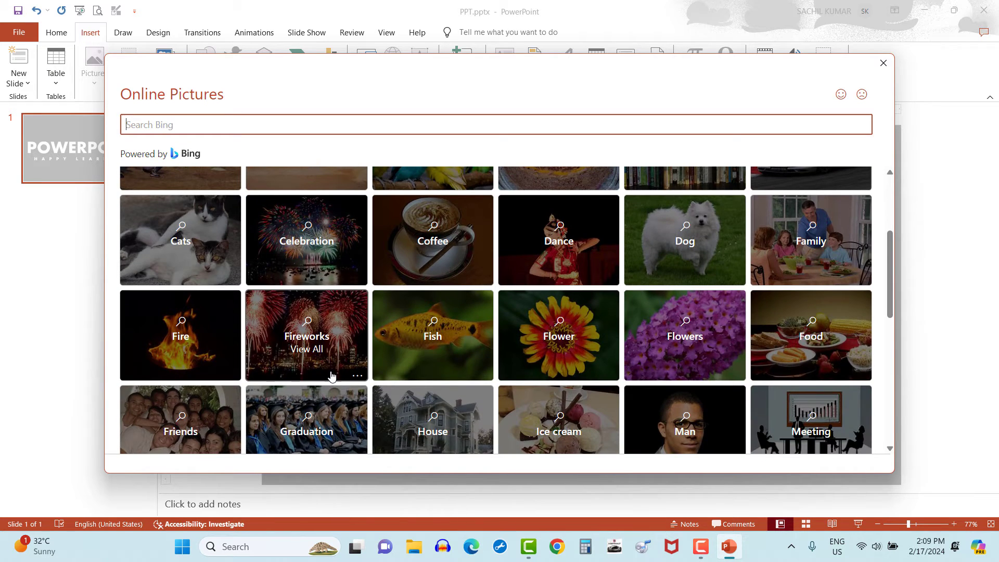
pyautogui.click(337, 353)
pyautogui.scroll(-2, 379, 349)
pyautogui.scroll(-2, 380, 348)
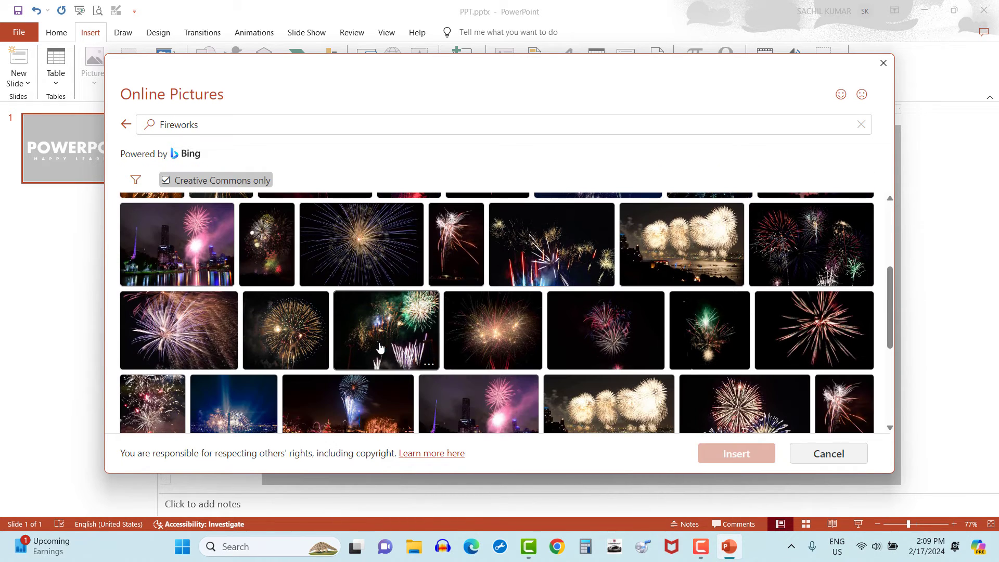
pyautogui.scroll(-2, 423, 337)
pyautogui.scroll(-2, 375, 340)
pyautogui.click(340, 341)
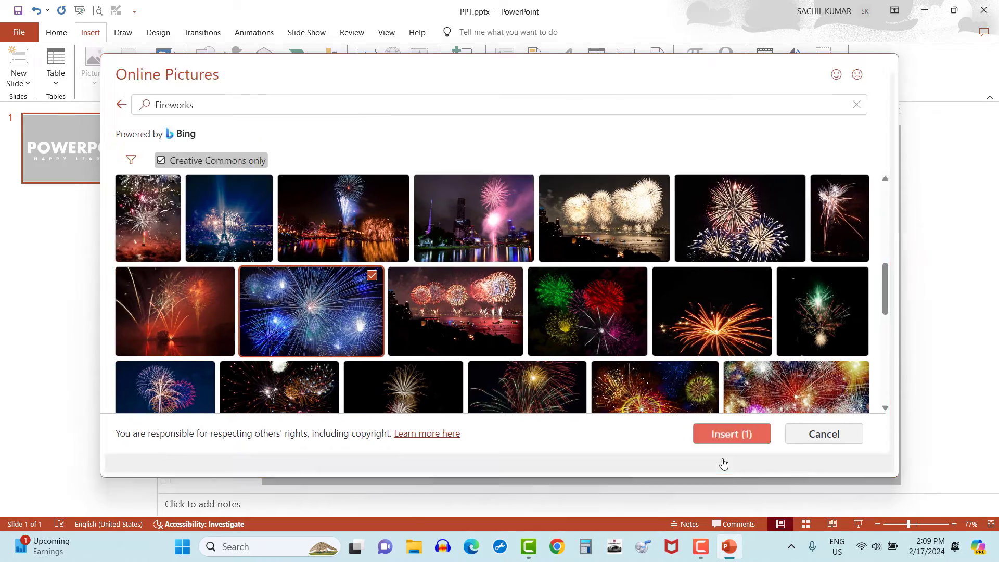
pyautogui.click(723, 456)
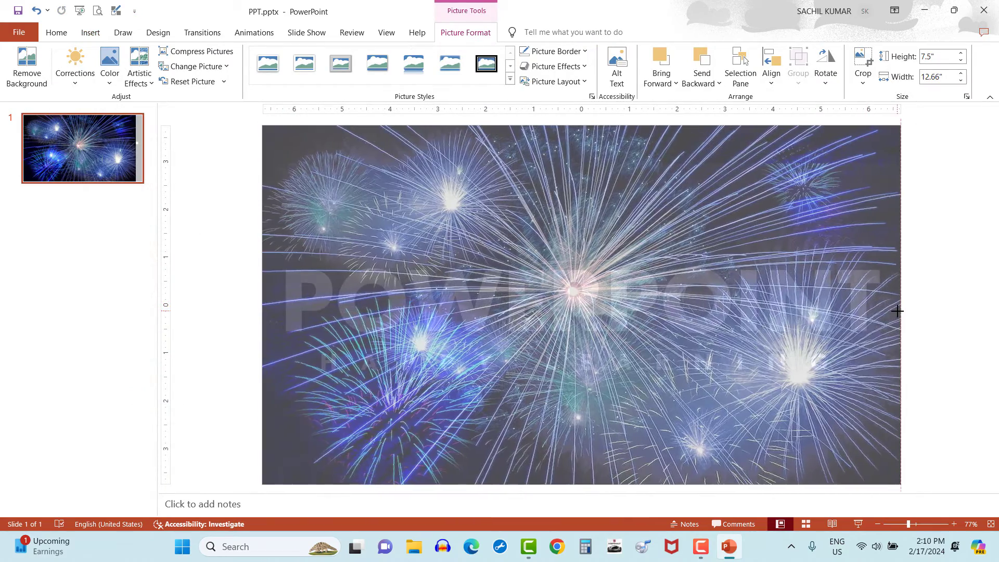
# - Stretch the fireworks photo to fill the slide and send it to the back
pyautogui.moveTo(870, 304); pyautogui.dragTo(901, 305)
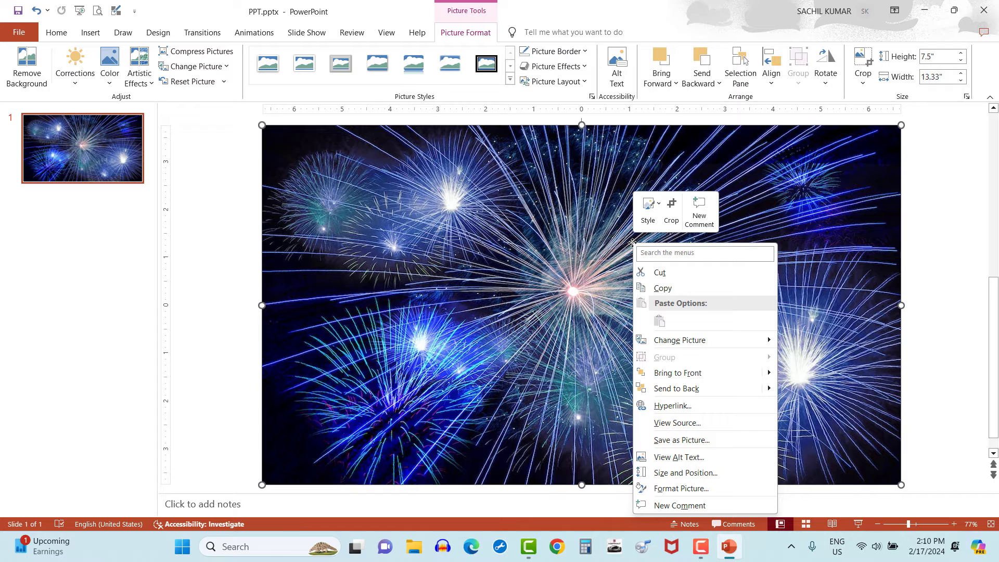
pyautogui.rightClick(633, 244)
pyautogui.click(692, 388)
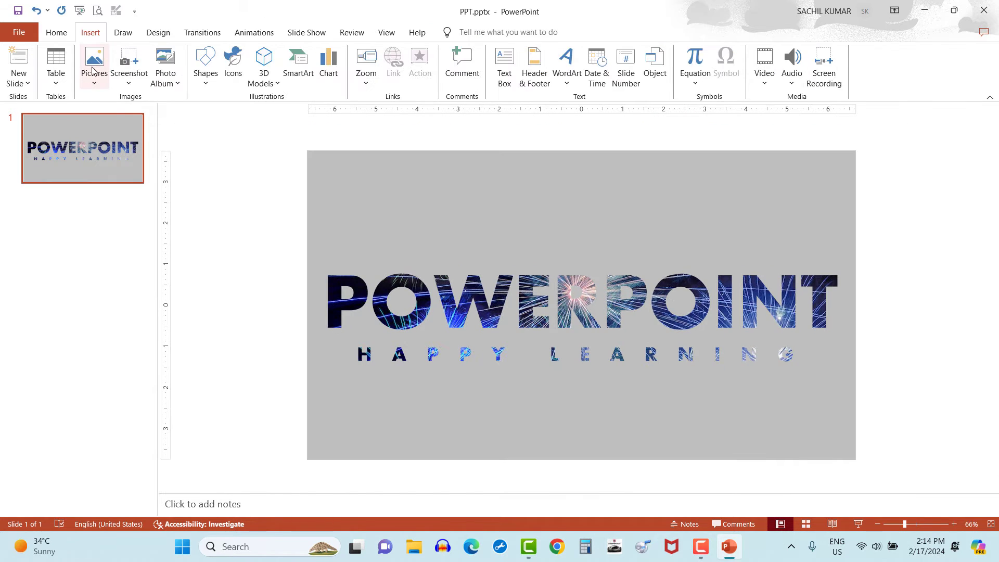
# - Insert a night-time Dubai skyline photo from an Online Pictures search for DUBAI
pyautogui.click(94, 73)
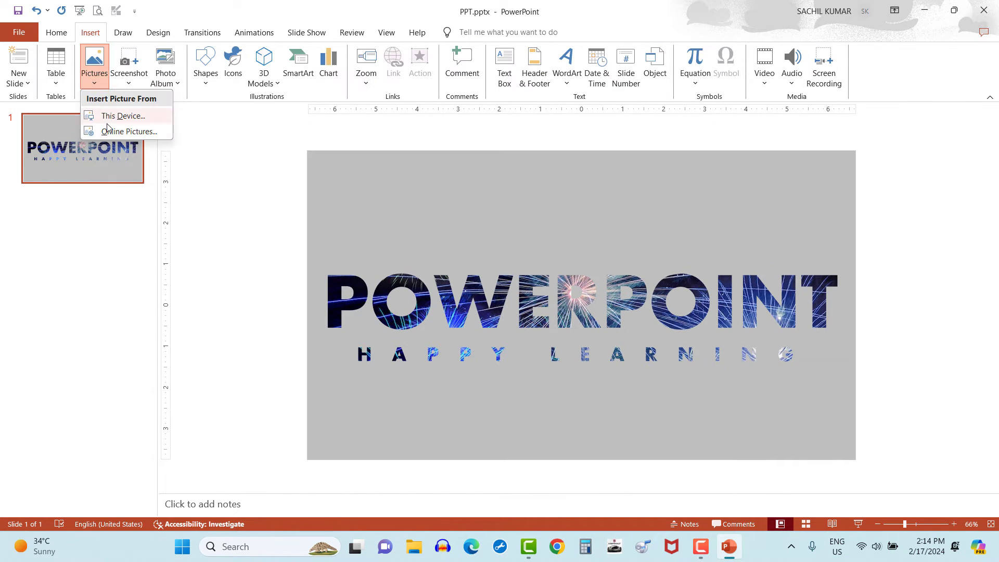
pyautogui.click(129, 131)
pyautogui.write('DUBAI')
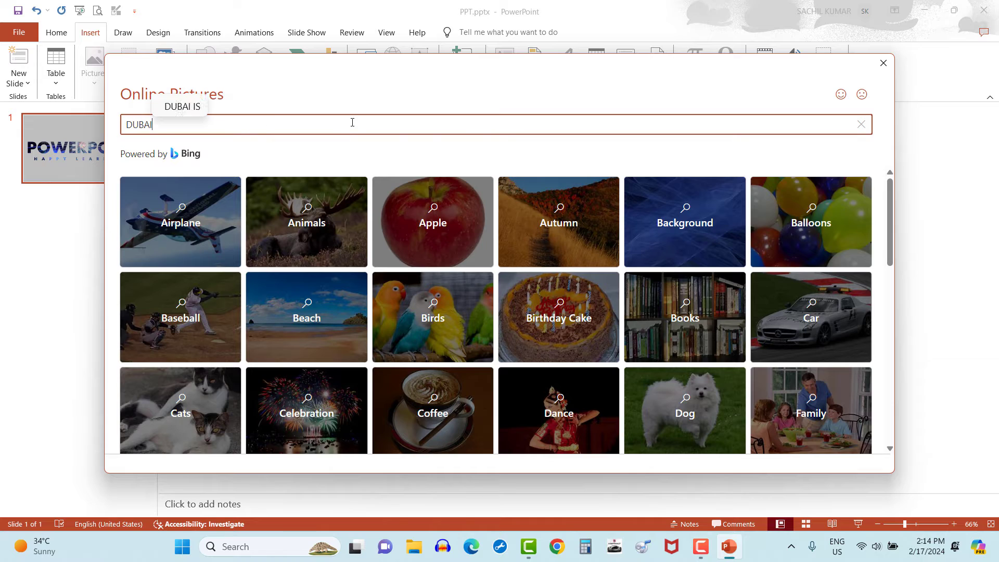
pyautogui.press('Return')
pyautogui.scroll(-1, 469, 313)
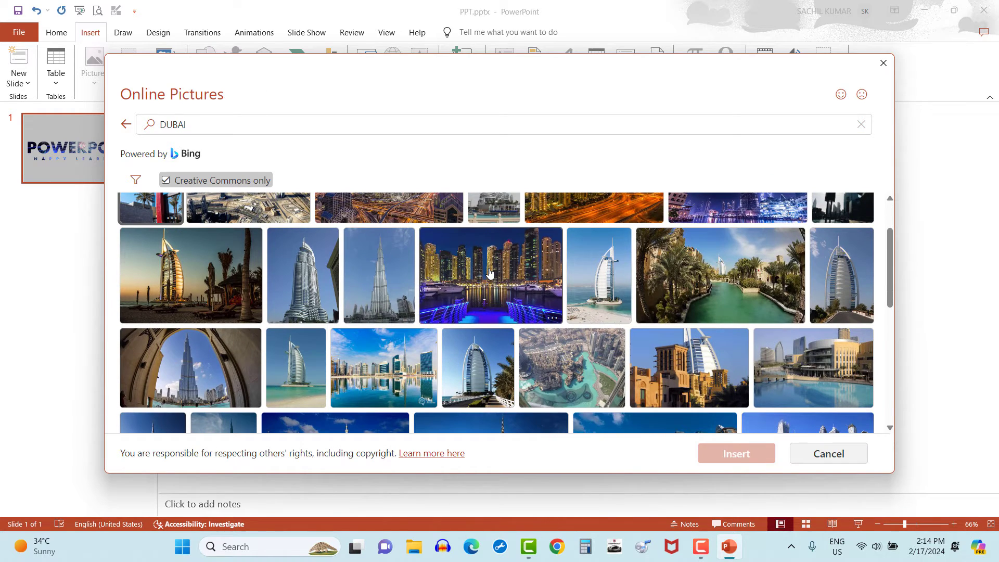
pyautogui.click(490, 273)
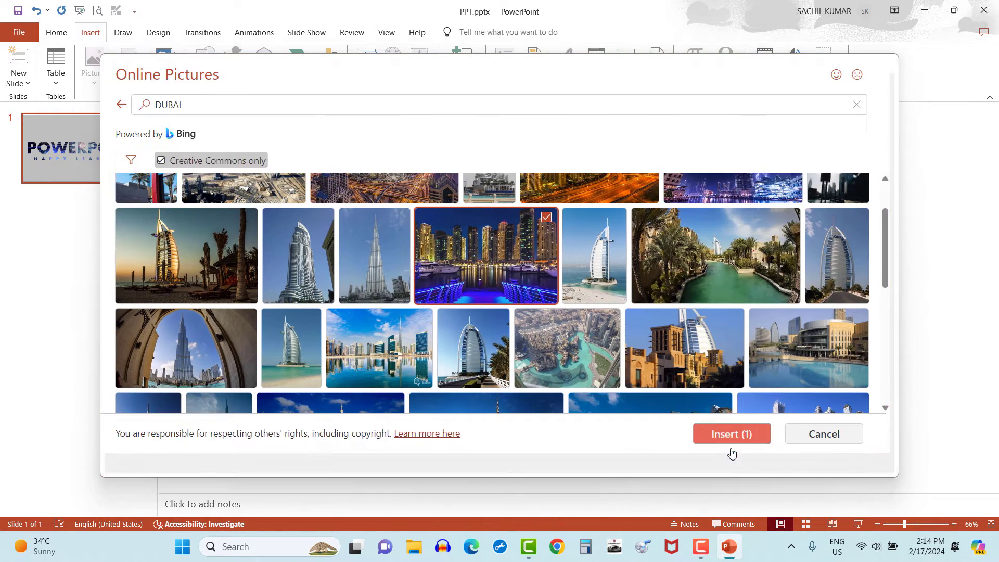
pyautogui.click(734, 453)
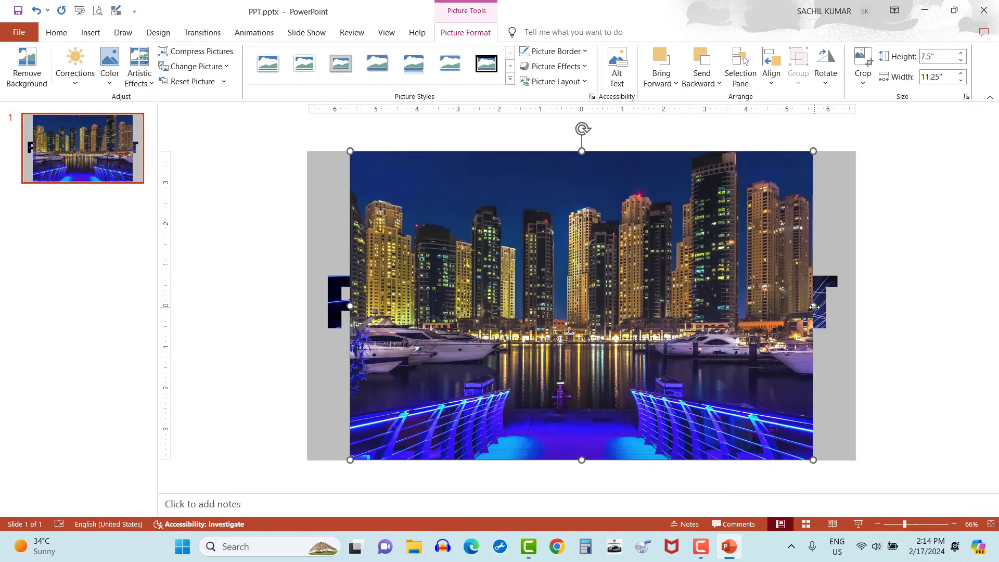
# - Stretch the Dubai photo to full slide width and move it off the right edge
pyautogui.moveTo(853, 320); pyautogui.dragTo(856, 320)
pyautogui.scroll(-3, 318, 299)
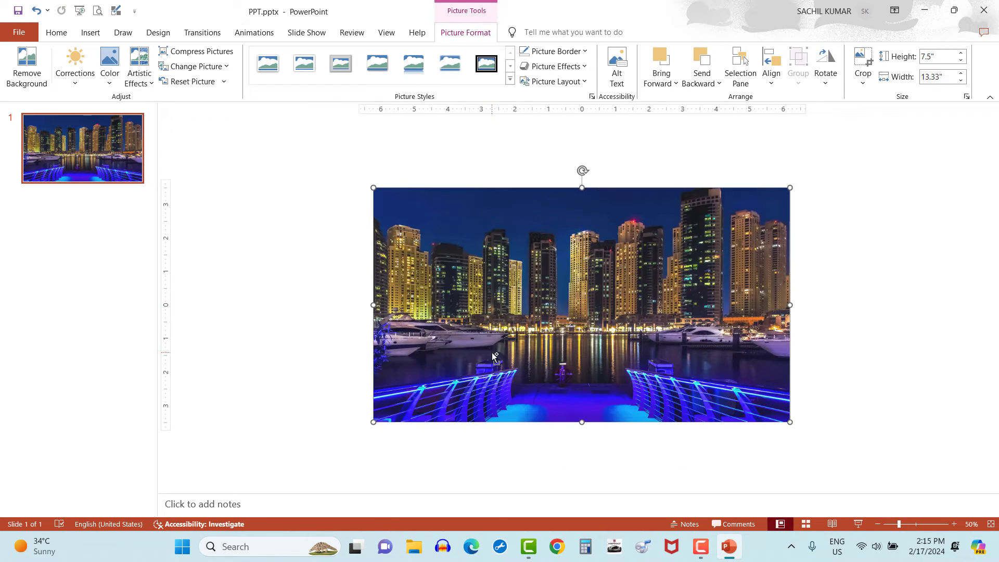
pyautogui.moveTo(515, 337); pyautogui.dragTo(826, 321)
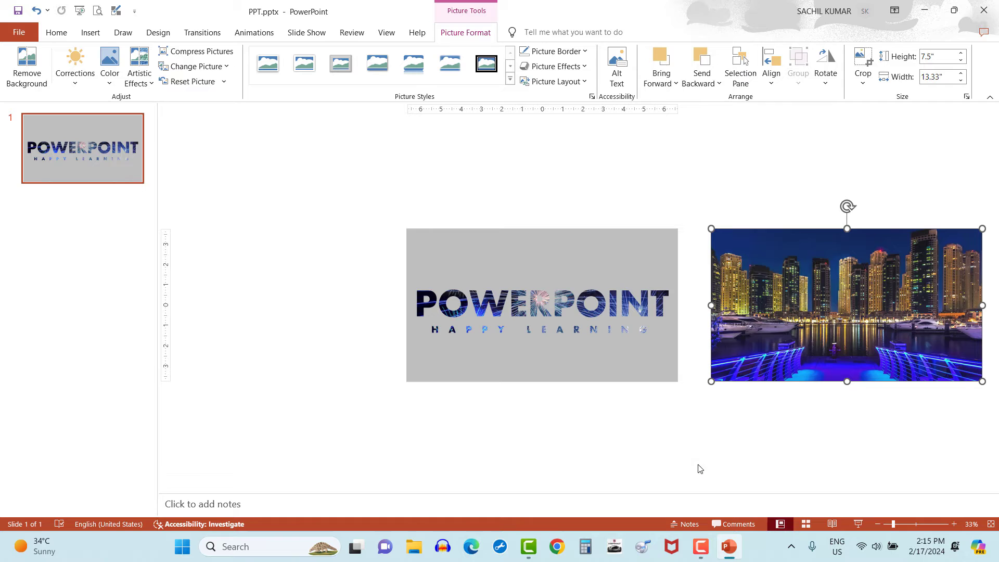
# - Draw a thin vertical rectangle bar beside the slide's right edge
pyautogui.click(416, 469)
pyautogui.click(90, 32)
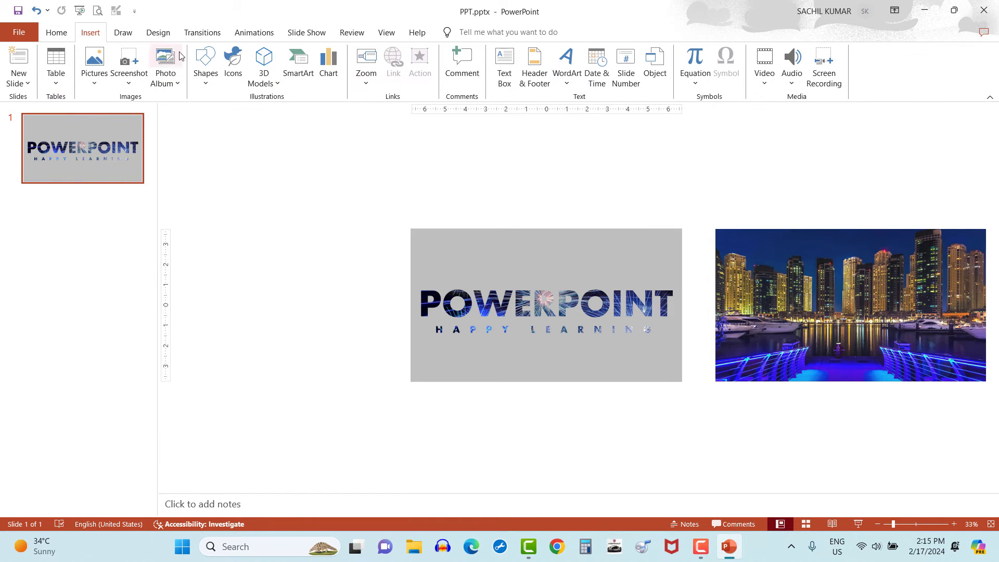
pyautogui.click(205, 66)
pyautogui.click(237, 111)
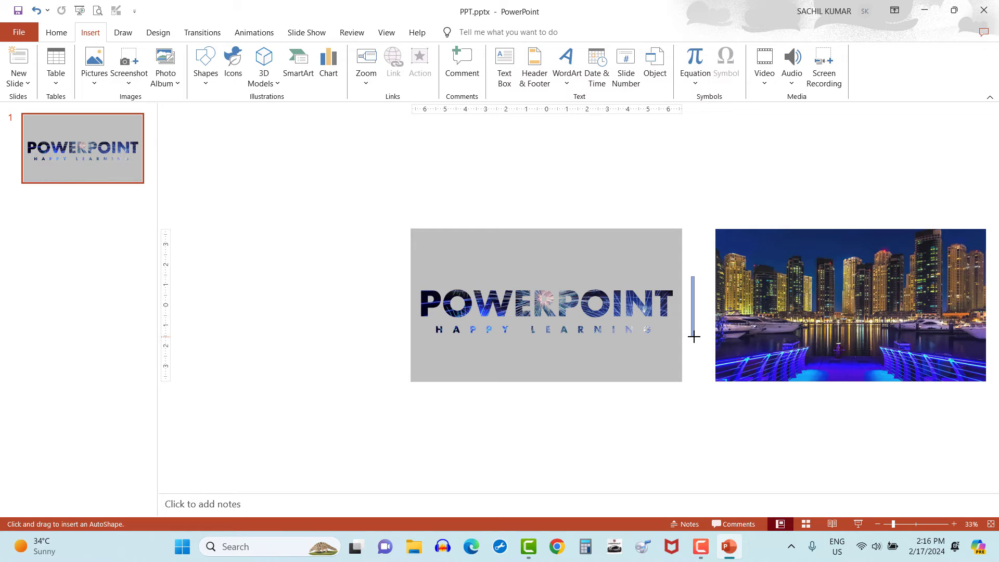
pyautogui.moveTo(696, 337); pyautogui.dragTo(693, 338)
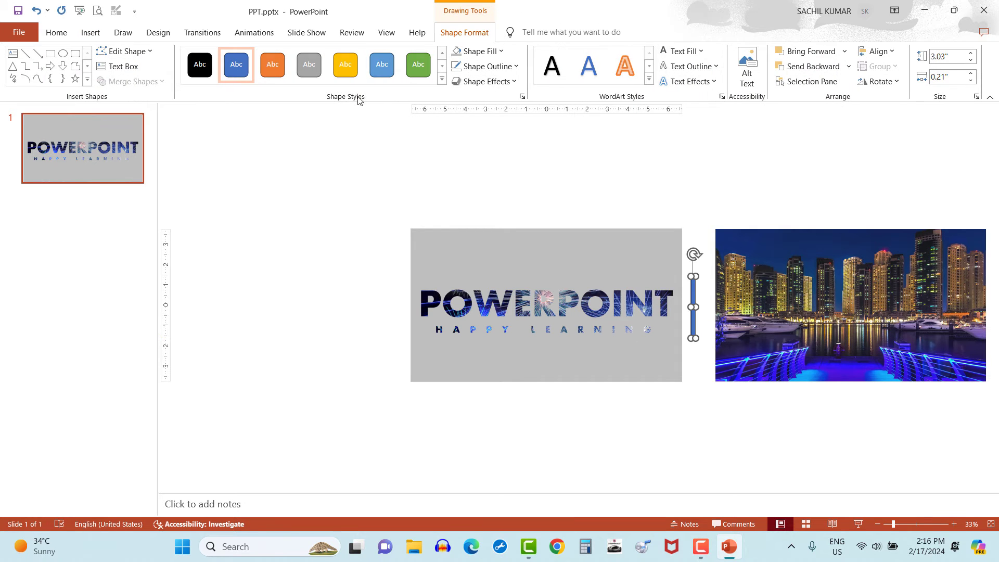
# - Give the bar black fill and a black outline
pyautogui.click(480, 51)
pyautogui.click(466, 81)
pyautogui.click(487, 66)
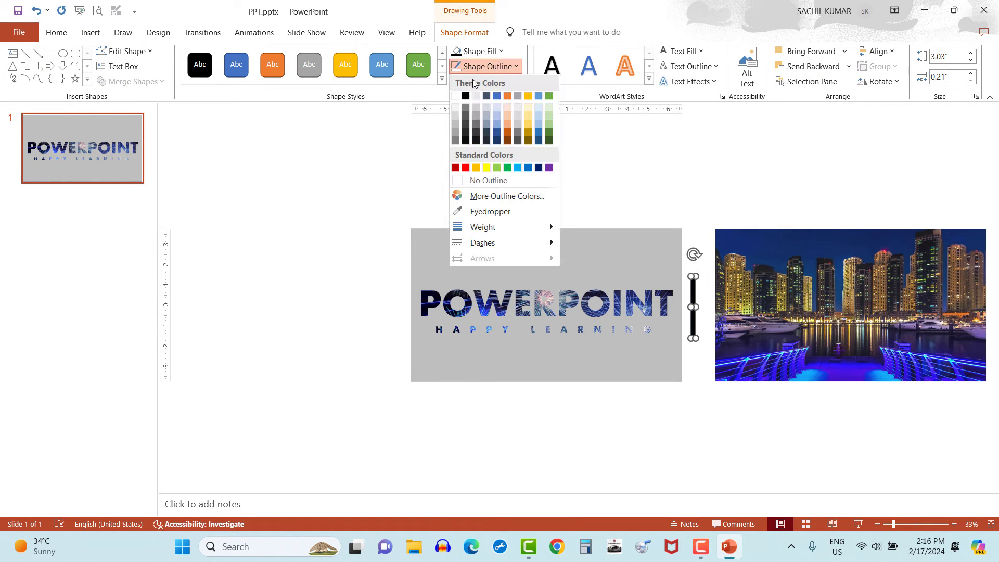
pyautogui.click(478, 187)
# - Select the Dubai photo and the black bar together
pyautogui.click(723, 418)
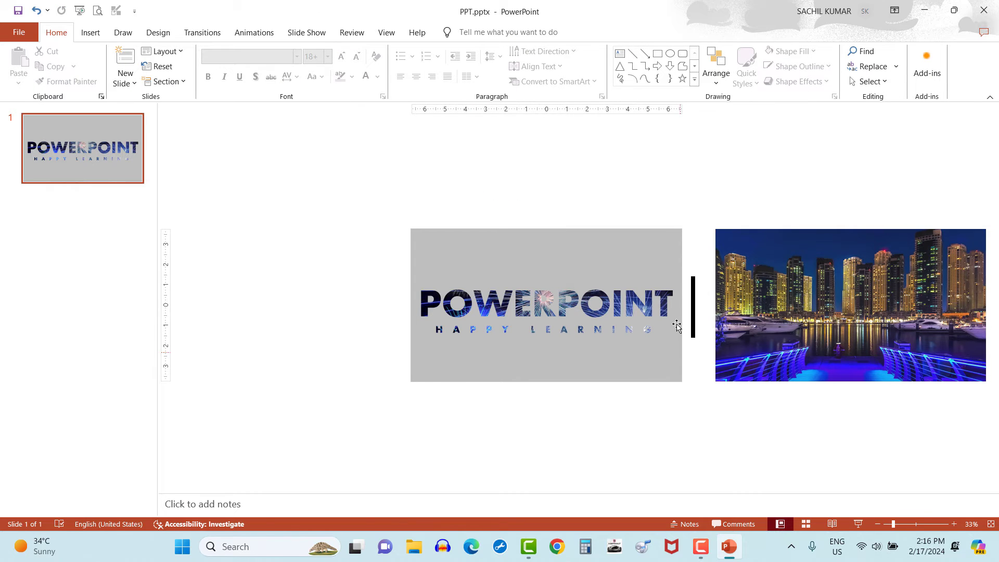
pyautogui.click(746, 288)
pyautogui.keyDown('shift'); pyautogui.click(687, 291); pyautogui.keyUp('shift')
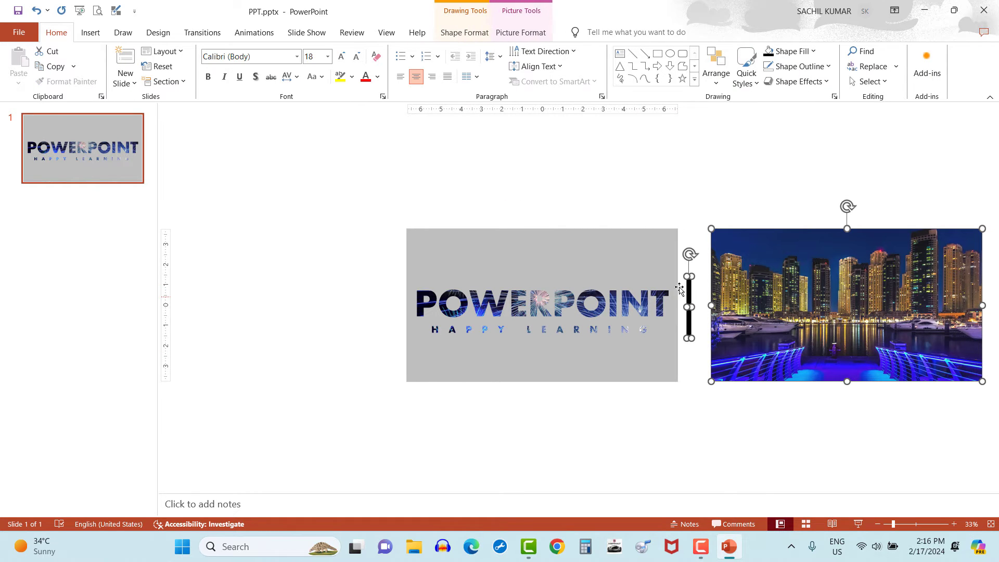
# - Apply a Lines motion path heading Left to the bar and photo
pyautogui.click(255, 33)
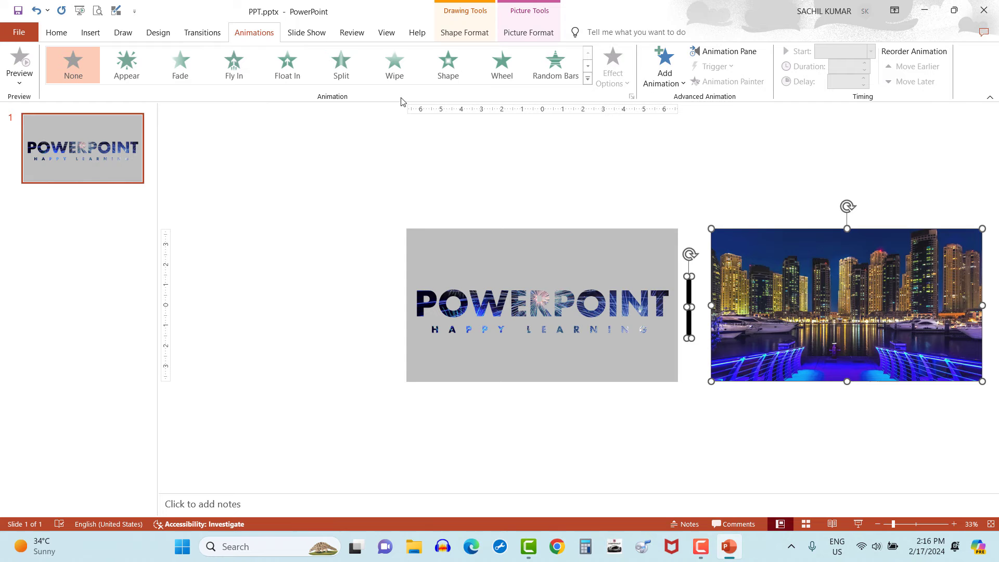
pyautogui.click(665, 70)
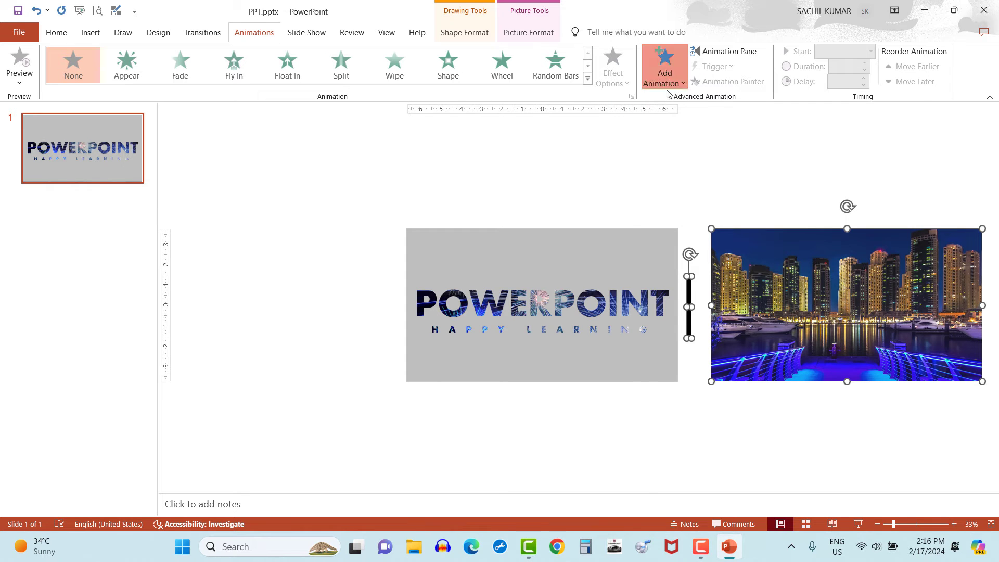
pyautogui.scroll(-3, 713, 371)
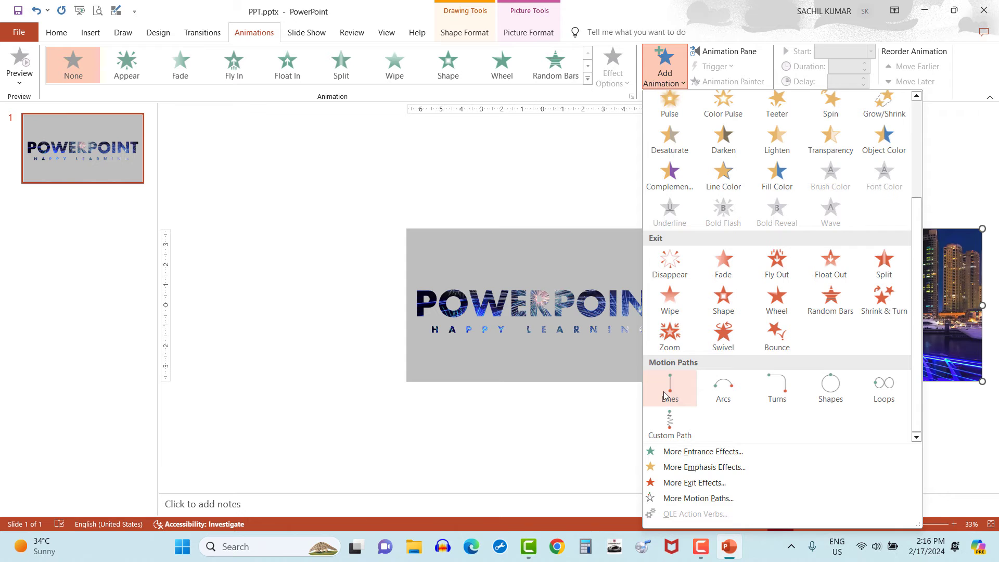
pyautogui.click(663, 391)
pyautogui.click(613, 74)
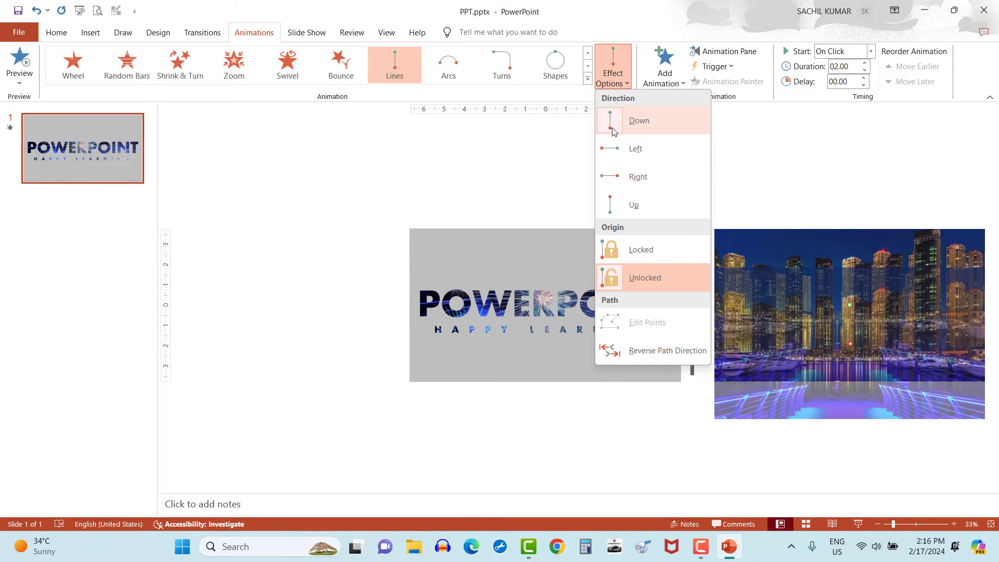
pyautogui.click(631, 150)
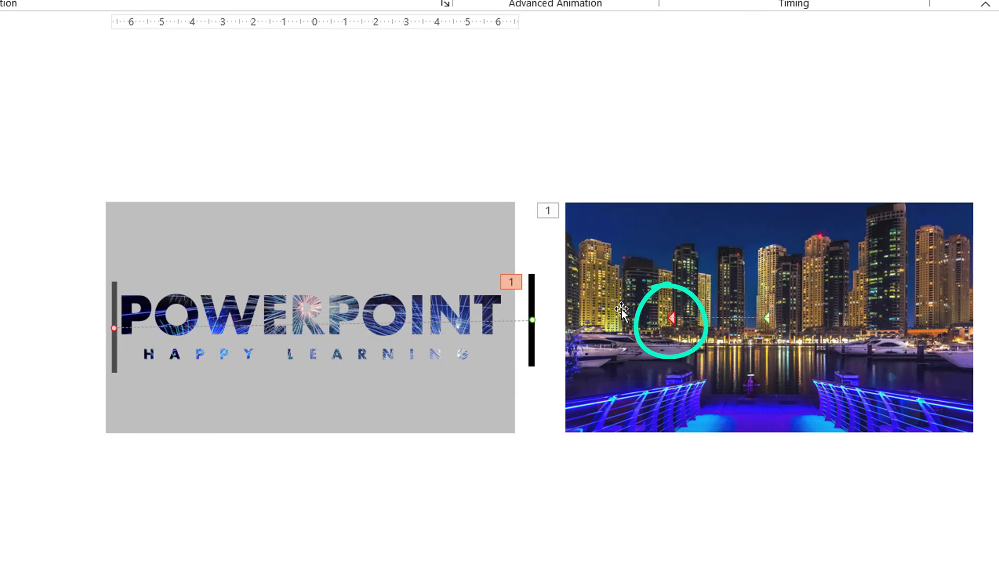
# - Extend the photo's motion path to the slide's left edge and send the photo to back
pyautogui.click(622, 311)
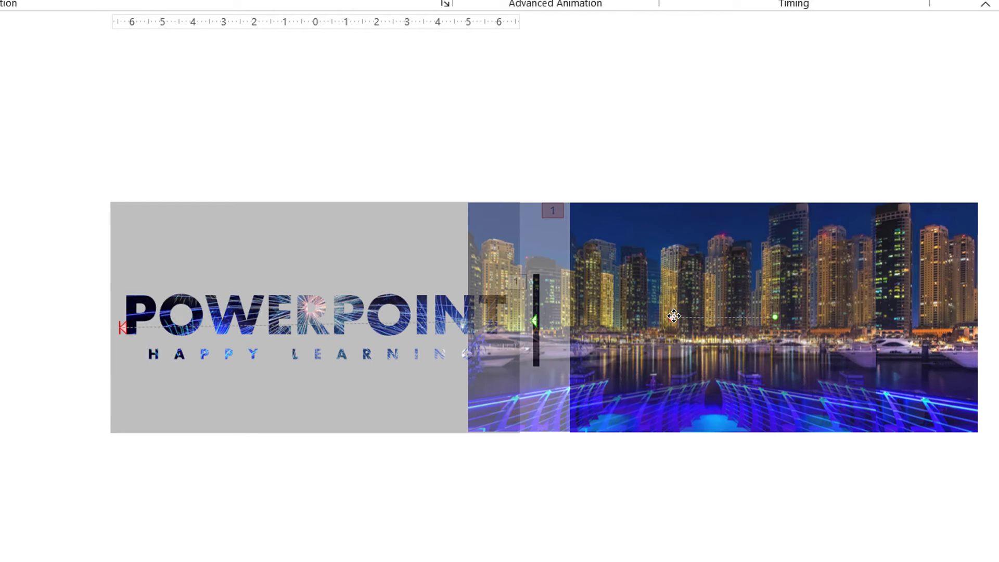
pyautogui.moveTo(673, 316); pyautogui.dragTo(322, 316)
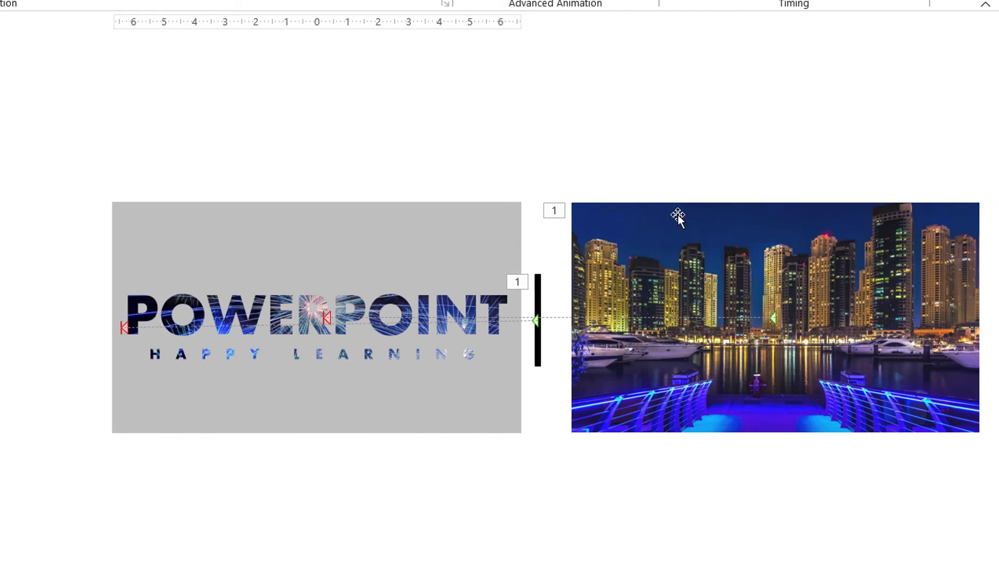
pyautogui.rightClick(663, 234)
pyautogui.moveTo(725, 451)
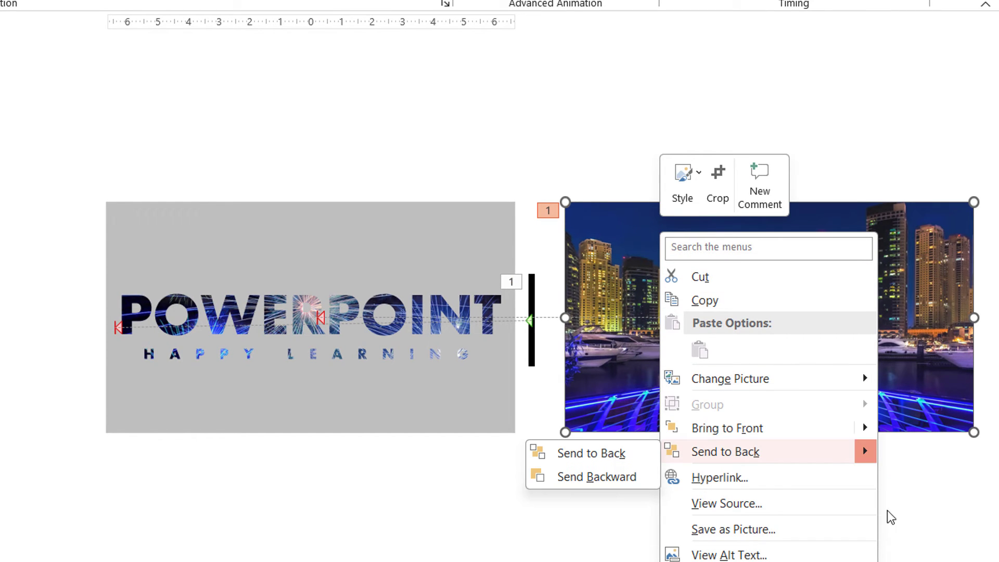
pyautogui.click(601, 483)
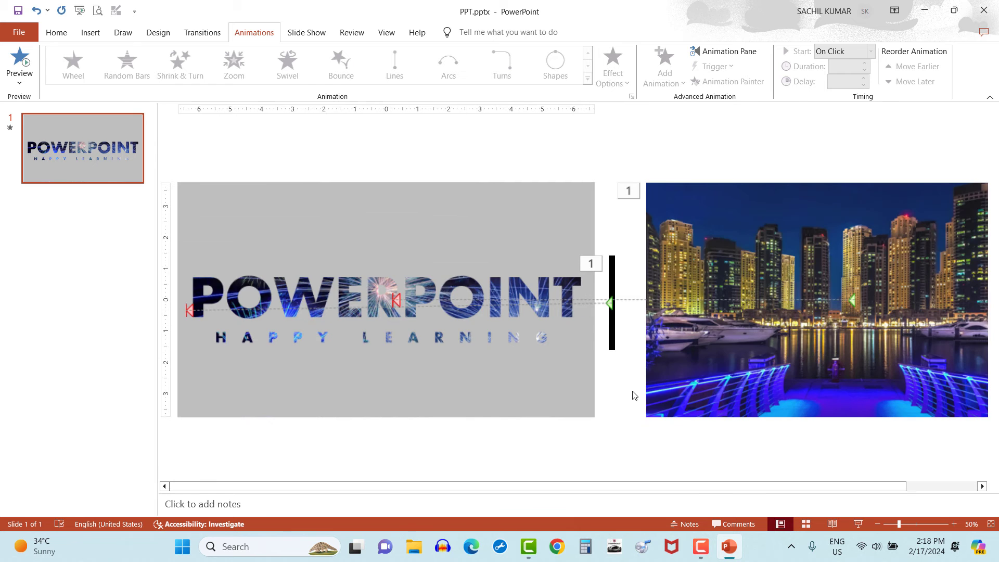
# - Preview the animation so the bar and Dubai photo sweep across the cut-out text
pyautogui.click(26, 62)
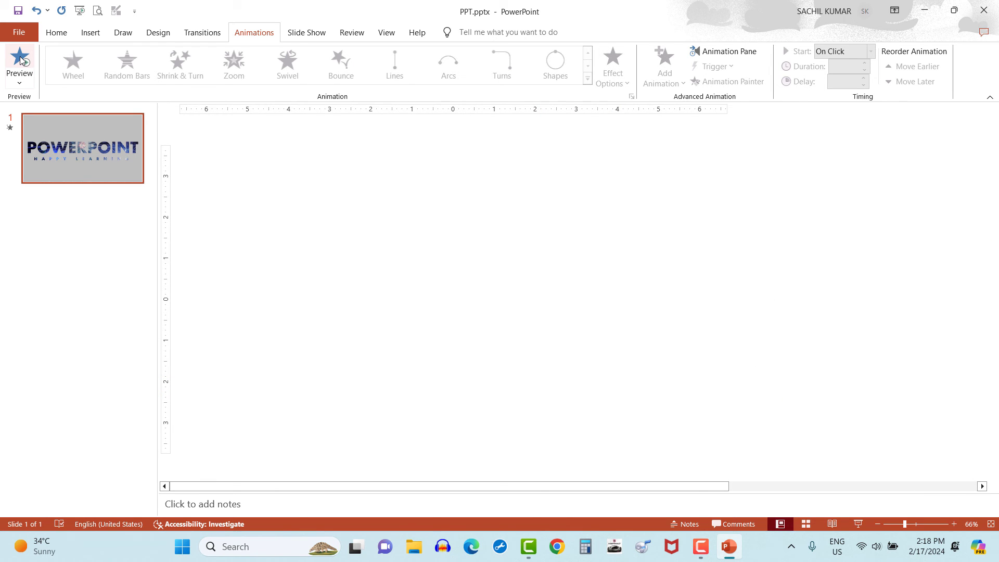